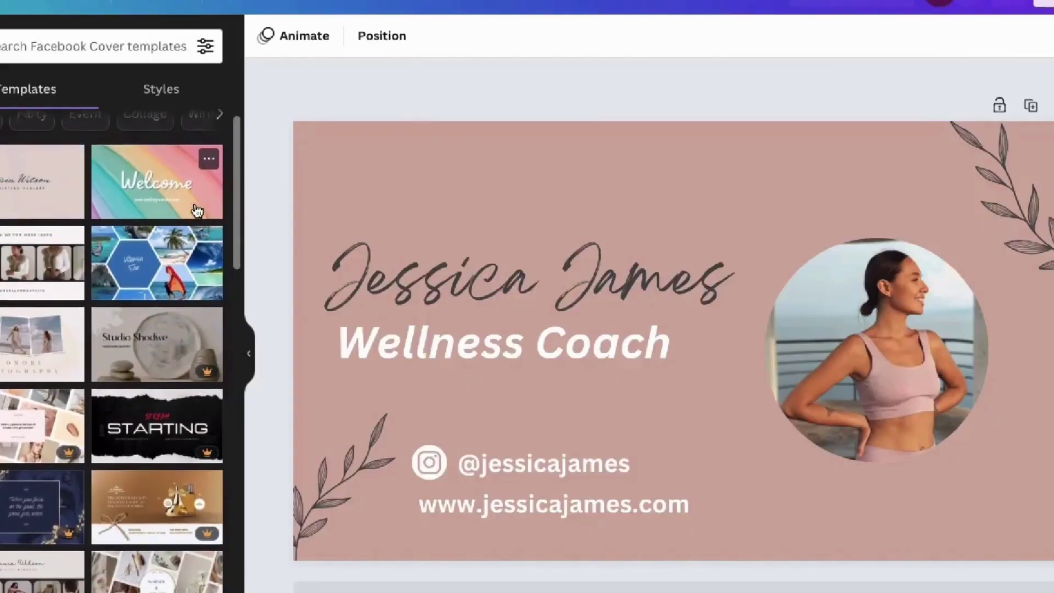
Step: Start a new blank Facebook Cover design from the Create a design list
scroll(196, 211, "down", 3)
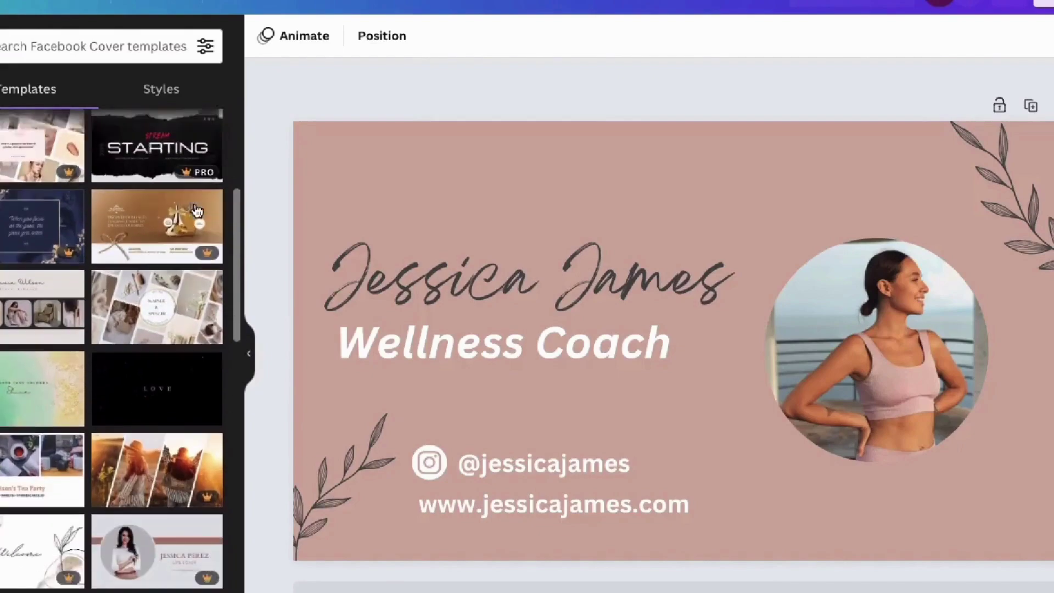
scroll(196, 211, "up", 1)
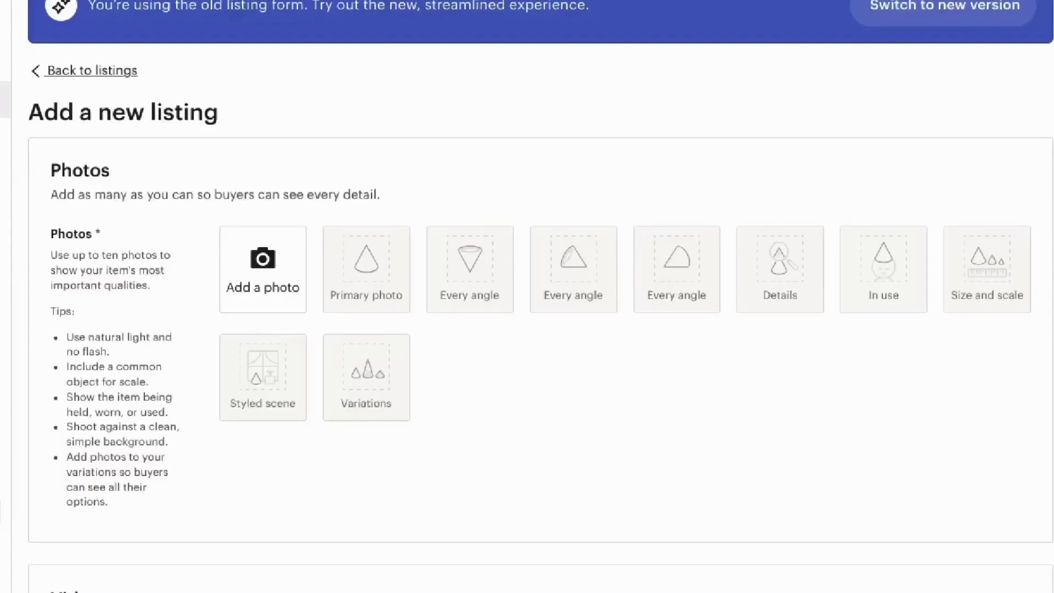
scroll(540, 292, "down", 3)
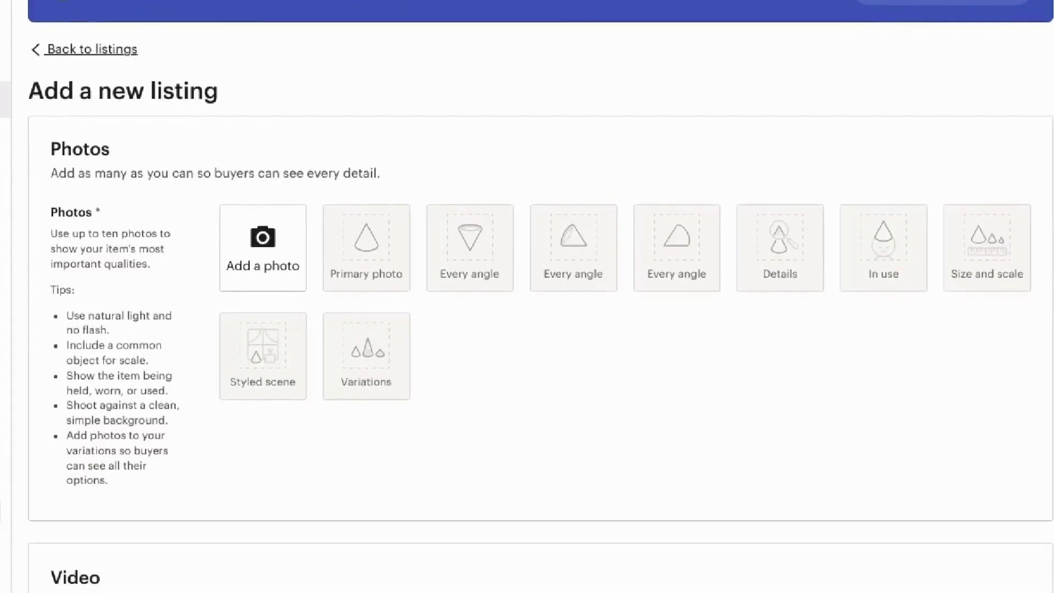
scroll(540, 291, "down", 3)
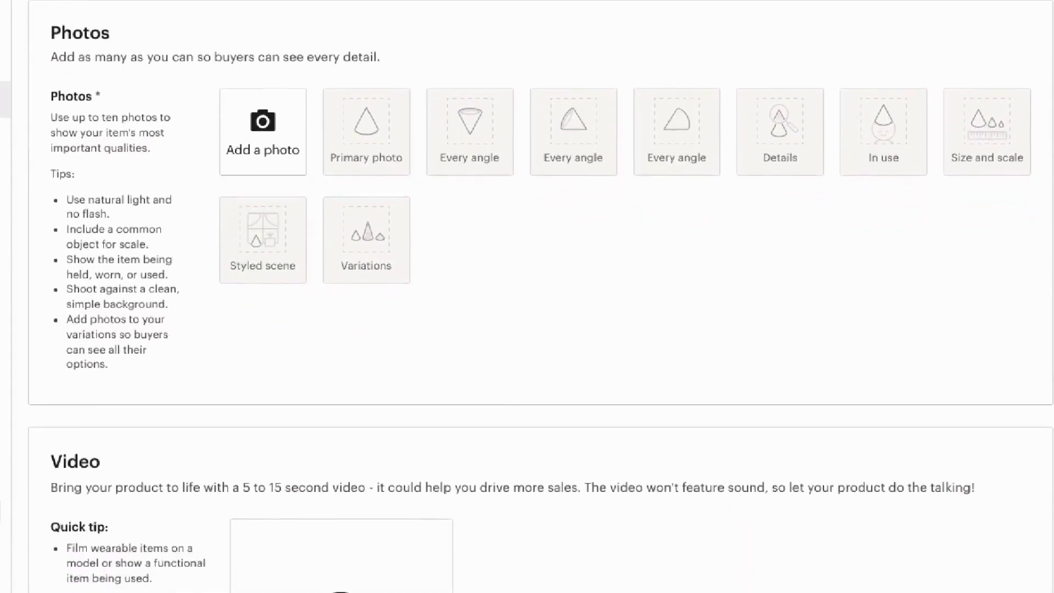
scroll(540, 292, "down", 1)
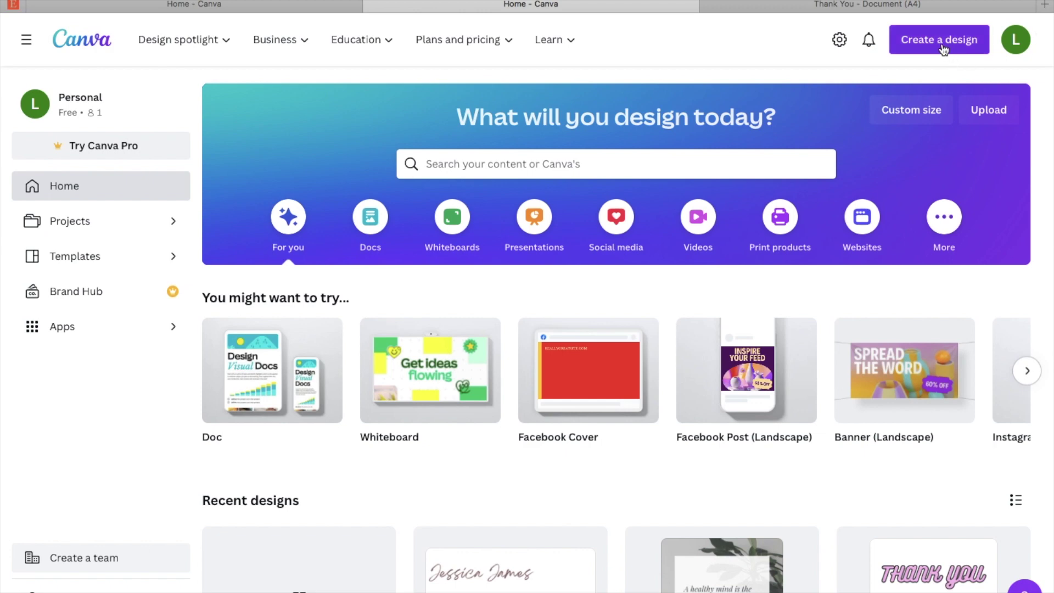
left_click(943, 49)
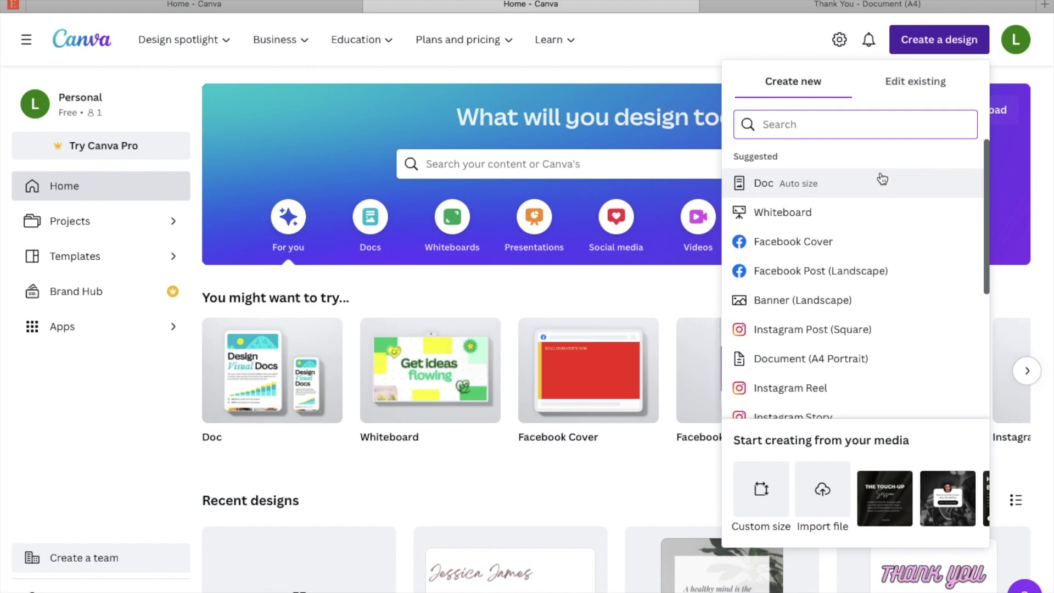
scroll(883, 180, "down", 3)
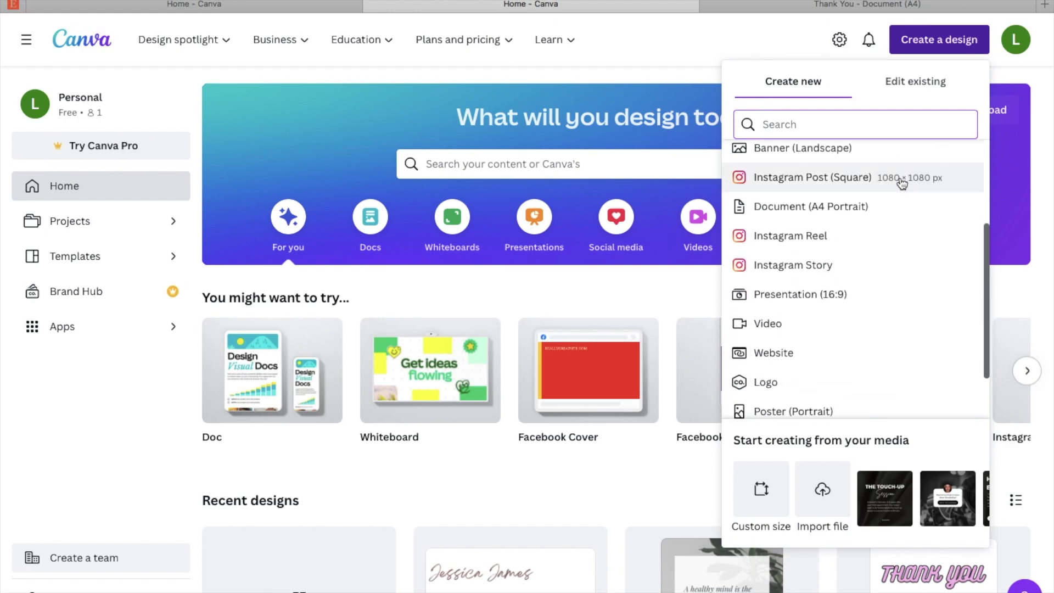
scroll(913, 354, "up", 3)
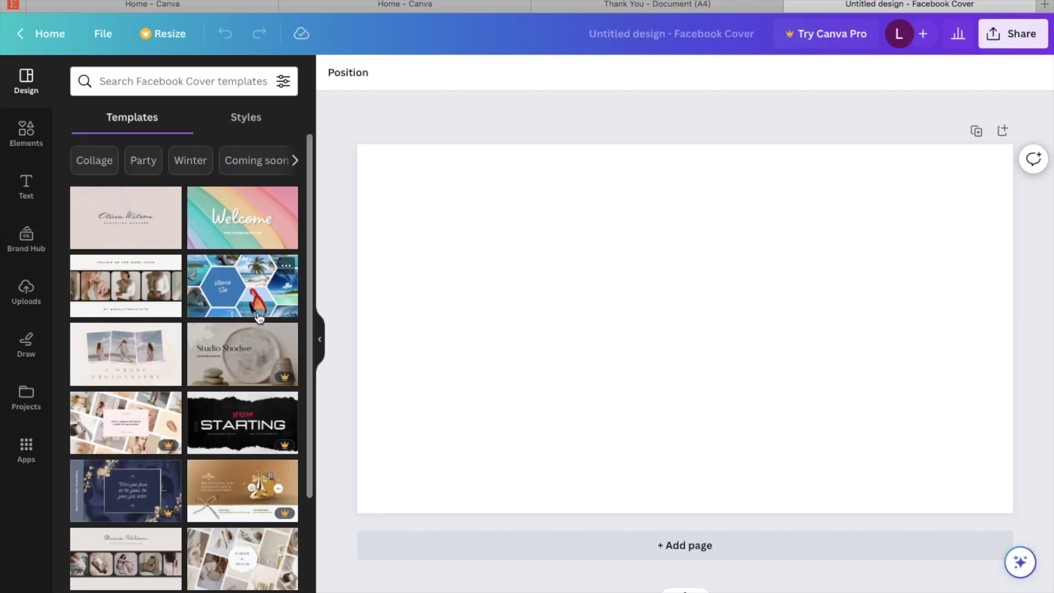
scroll(213, 277, "down", 3)
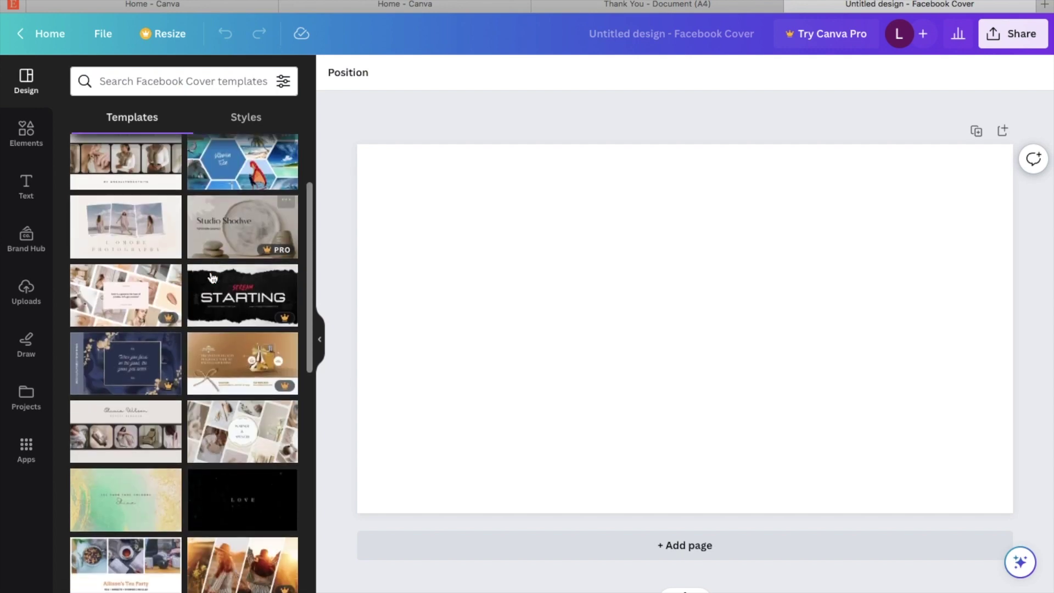
scroll(213, 277, "up", 3)
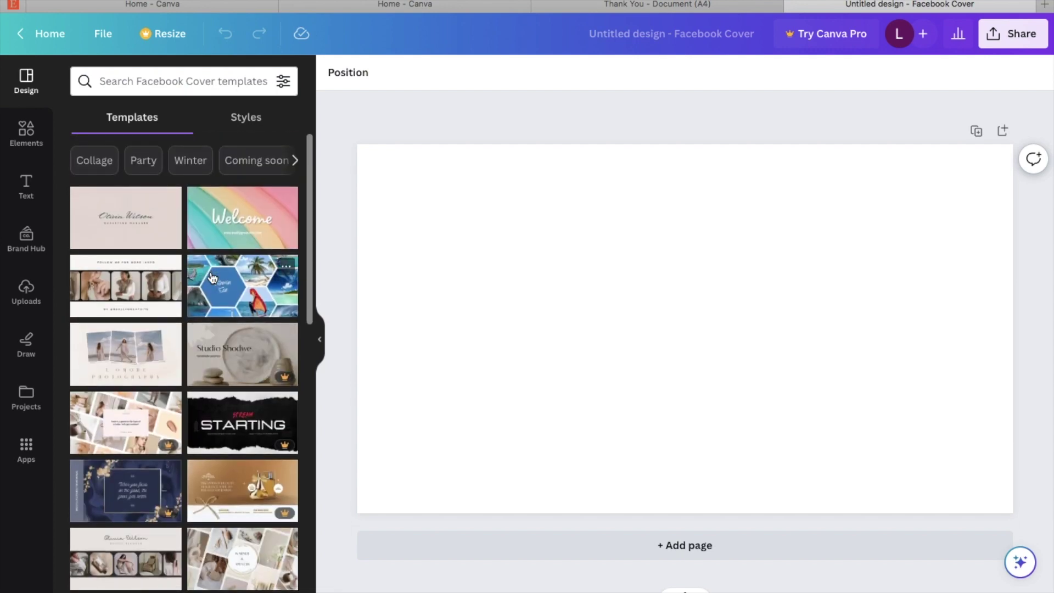
scroll(213, 277, "down", 2)
scroll(213, 277, "up", 2)
mouse_move(168, 334)
scroll(211, 276, "down", 5)
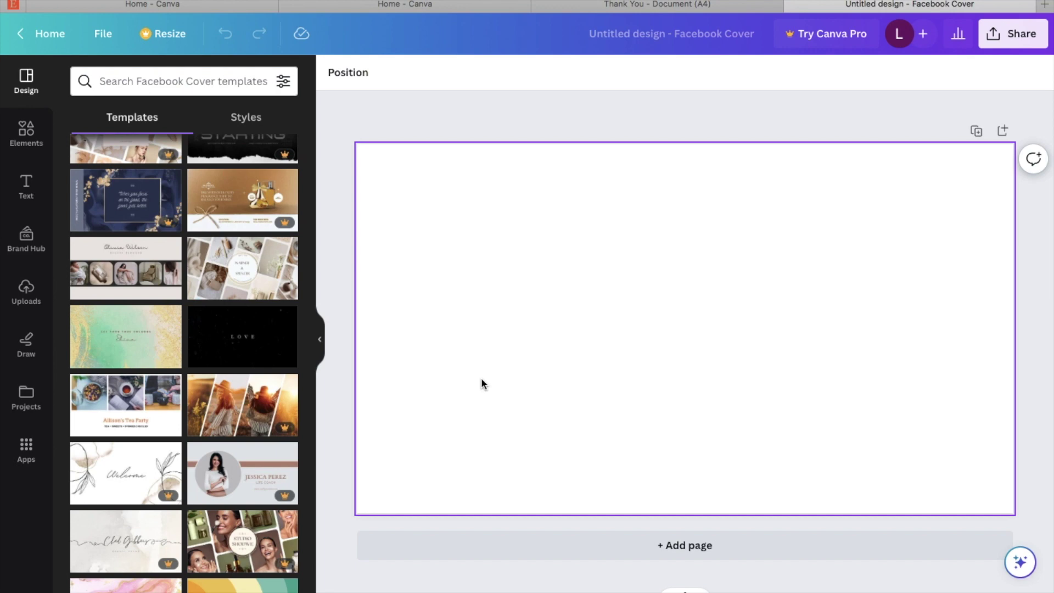
Step: Add the circle frame from Elements > Frames to the middle of the blank cover
left_click(29, 146)
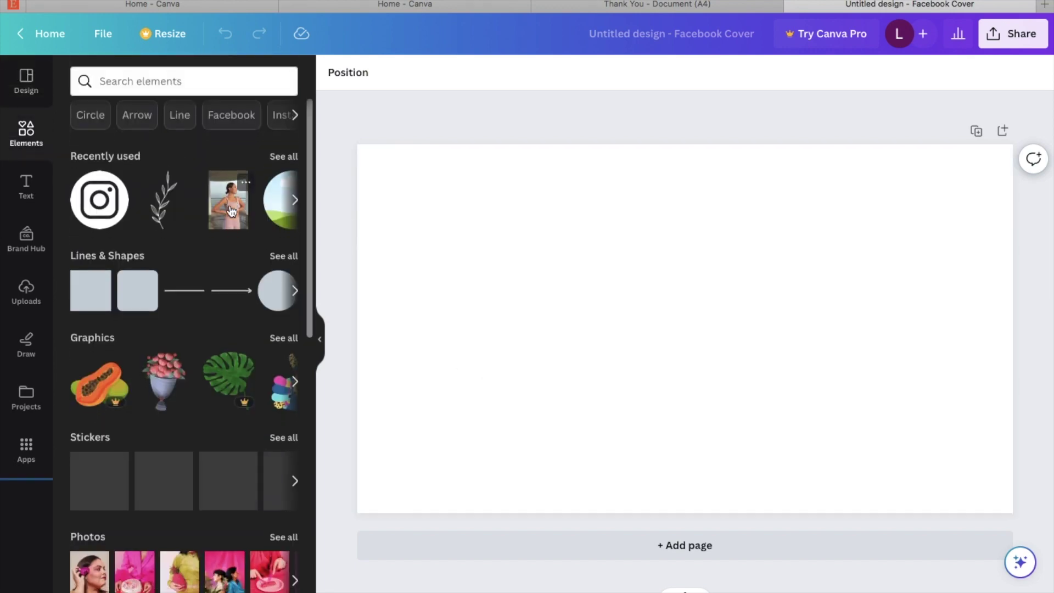
scroll(229, 210, "down", 8)
scroll(230, 210, "down", 5)
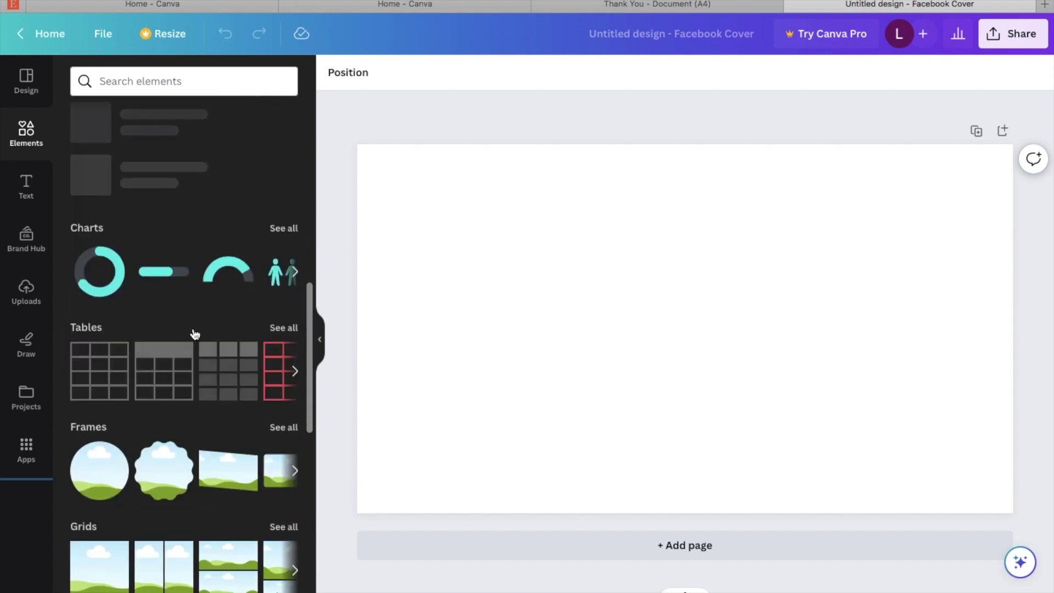
left_click(96, 478)
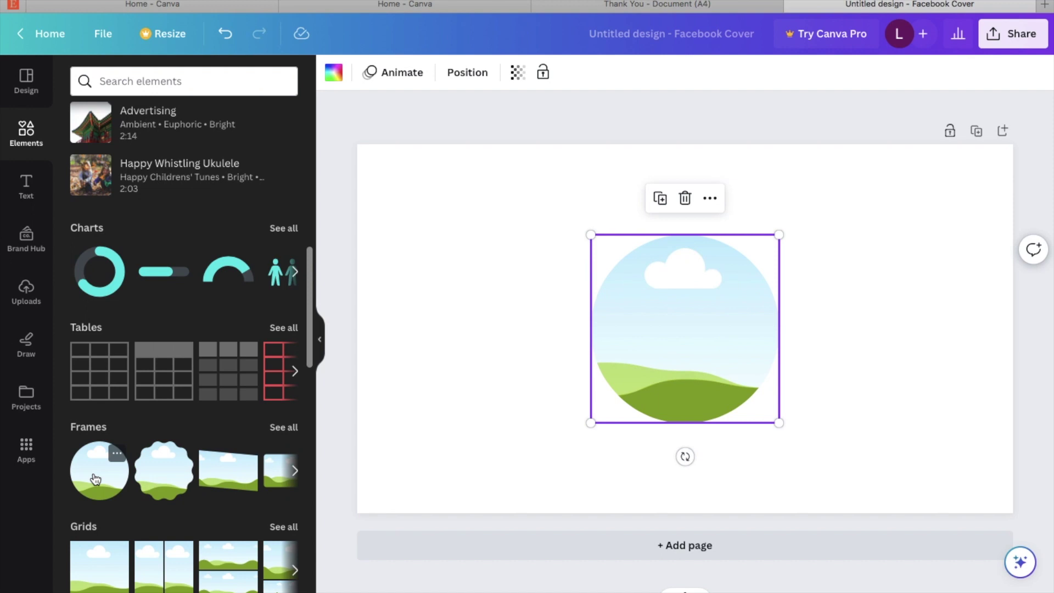
left_click(420, 291)
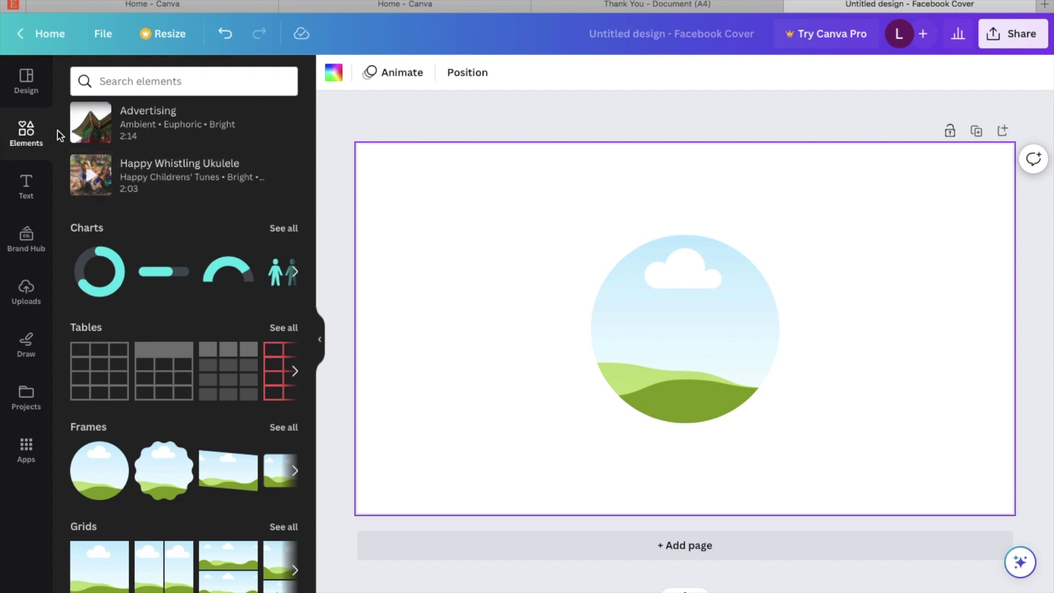
left_click(163, 77)
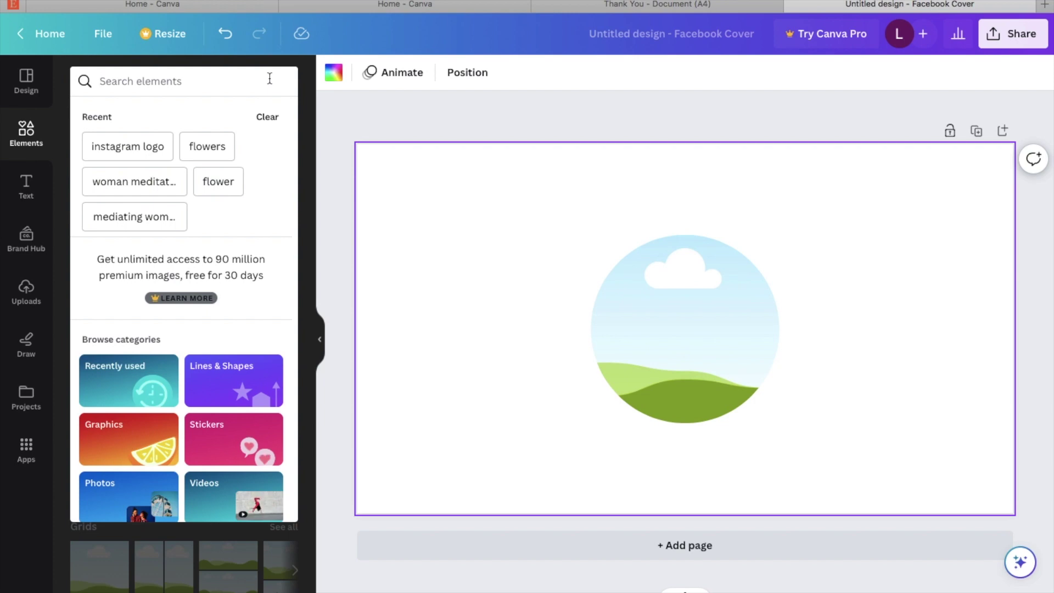
Step: Search Elements for 'wellness lady' and browse the photo results
type("welln")
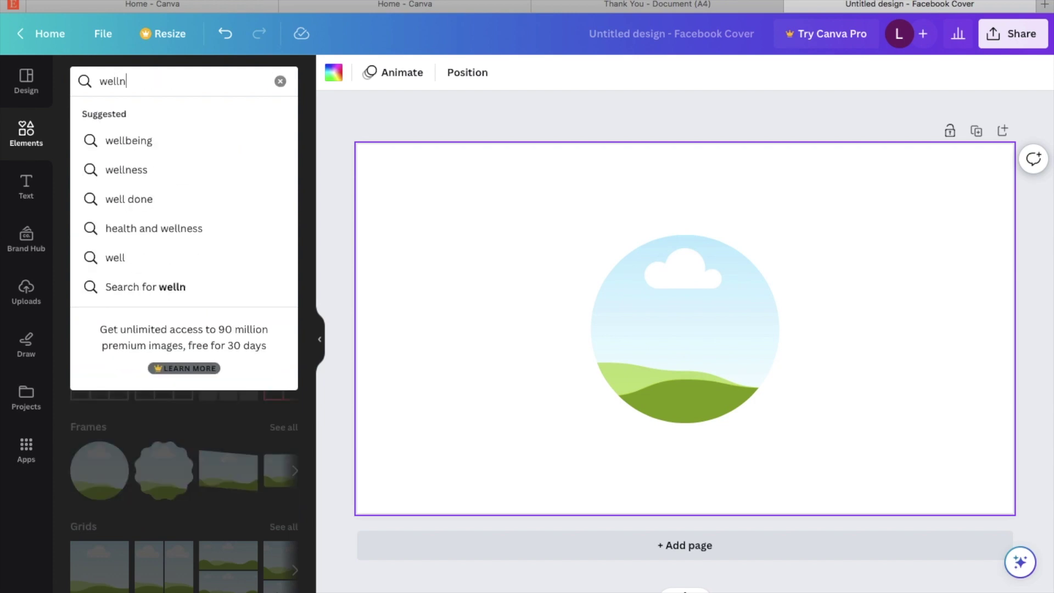
type("ess lady")
key("Return")
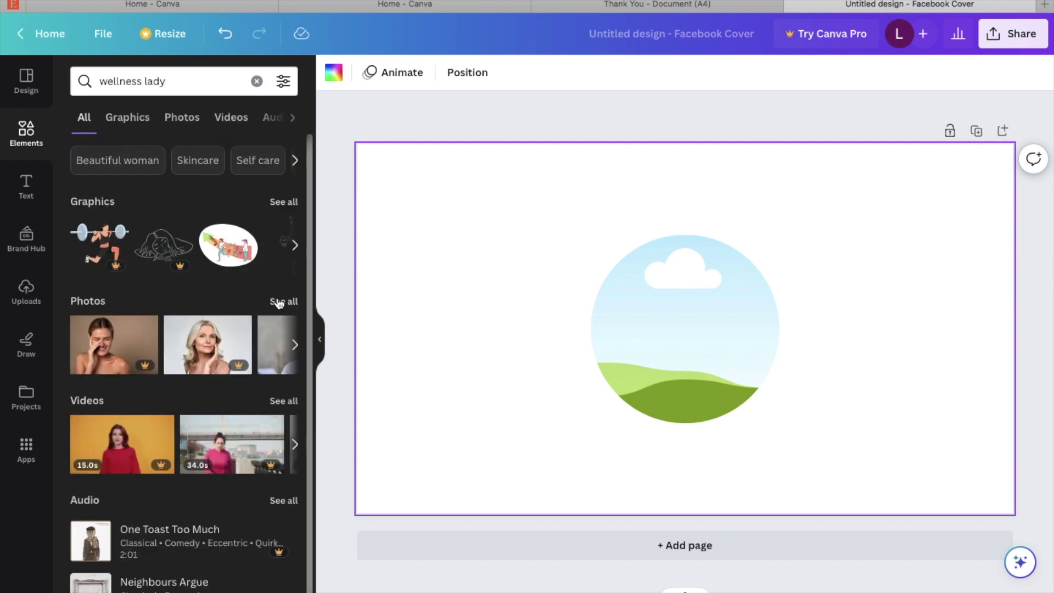
left_click(285, 300)
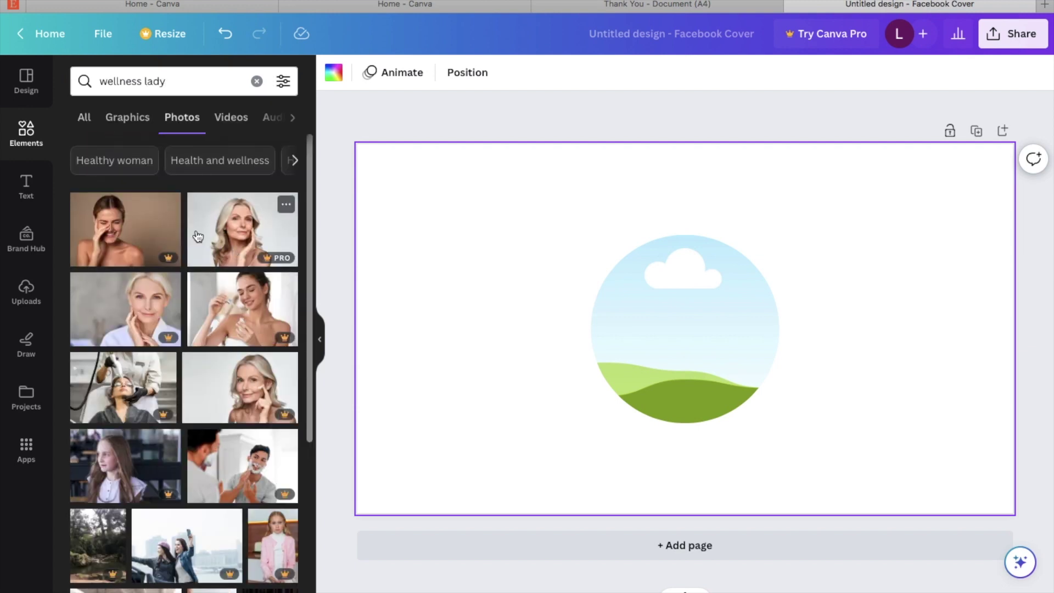
scroll(198, 236, "down", 5)
scroll(197, 236, "down", 7)
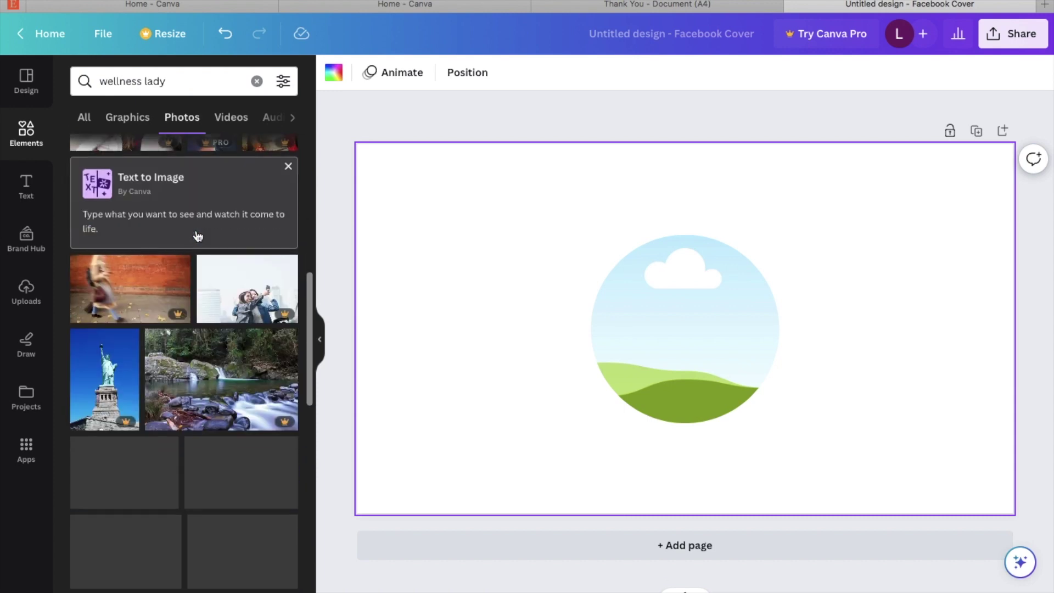
scroll(159, 283, "down", 10)
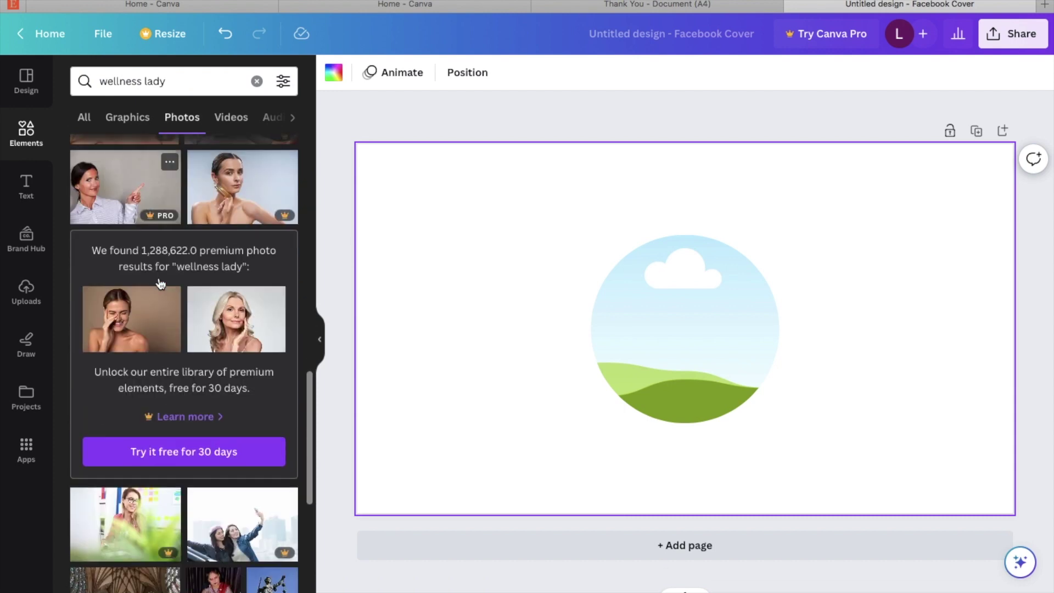
scroll(159, 283, "down", 1)
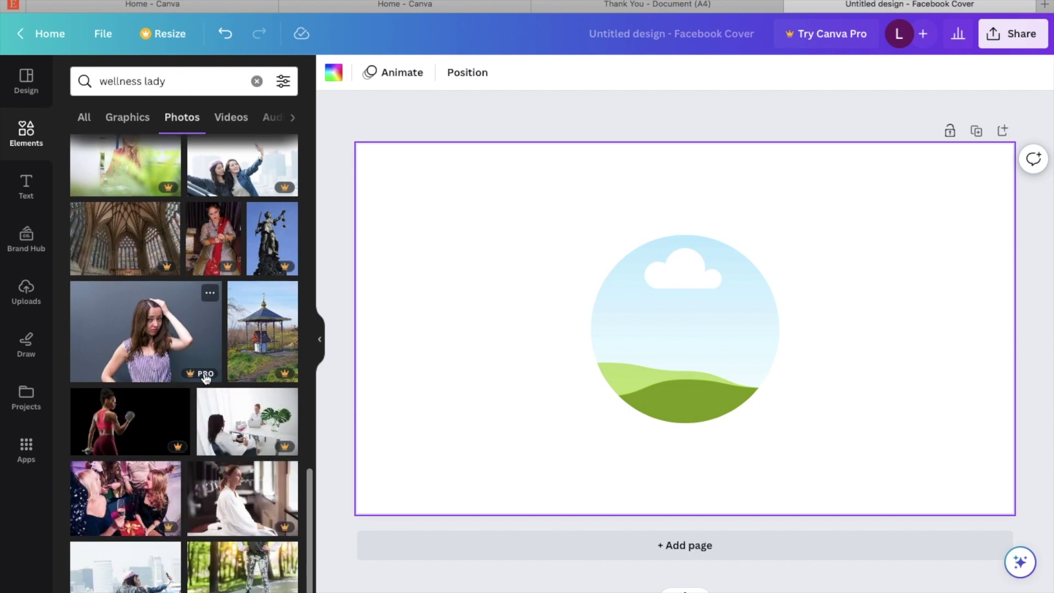
scroll(200, 376, "down", 2)
scroll(201, 377, "up", 15)
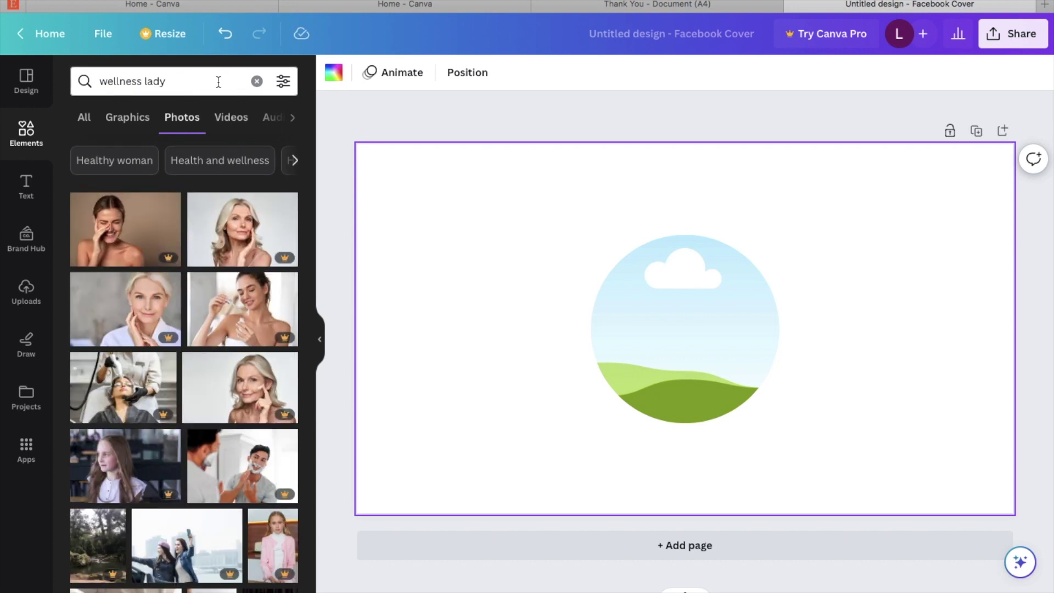
Step: Add the woman-in-pink photo from Recently used and drop it into the circle frame
left_click(256, 82)
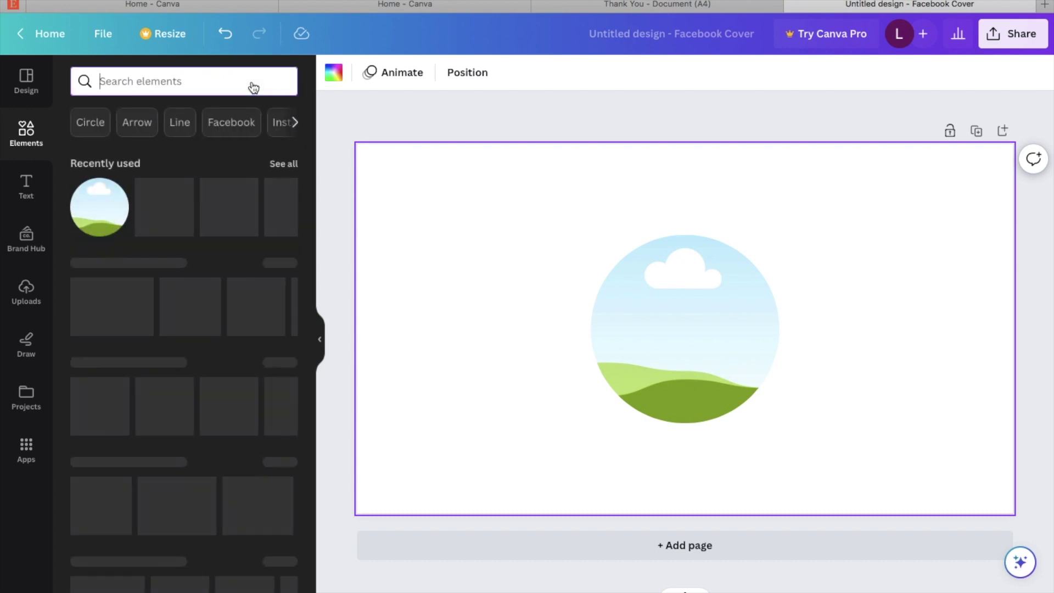
left_click(284, 165)
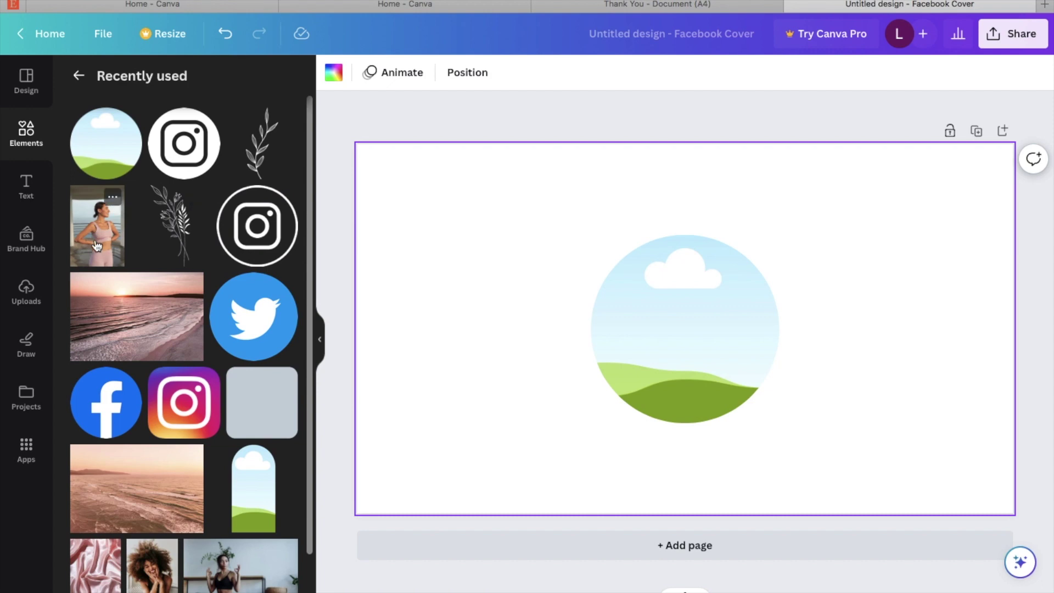
left_click(97, 245)
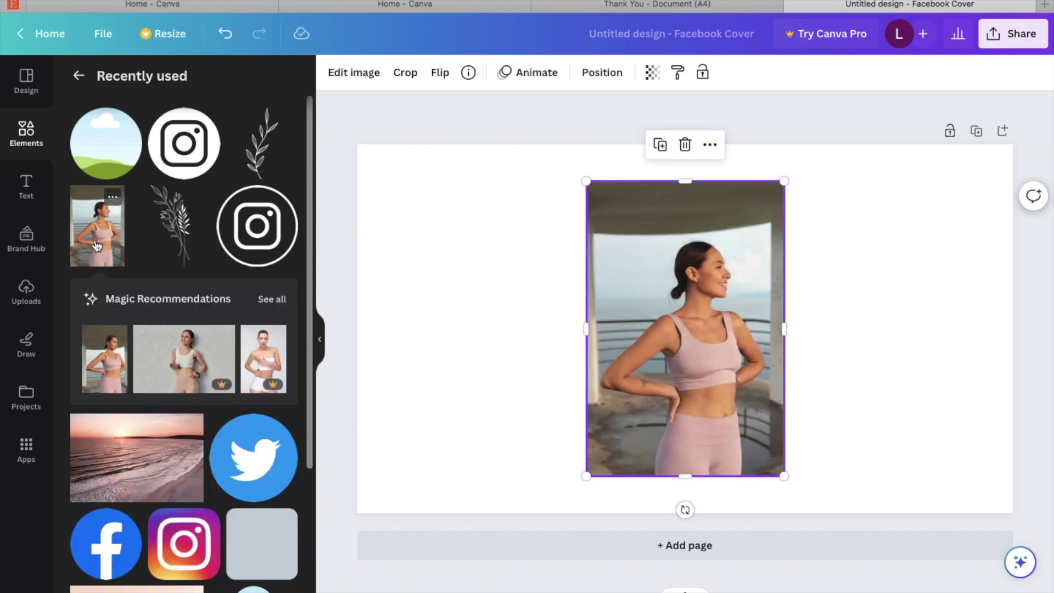
left_click_drag(690, 347, 730, 346)
left_click(595, 377)
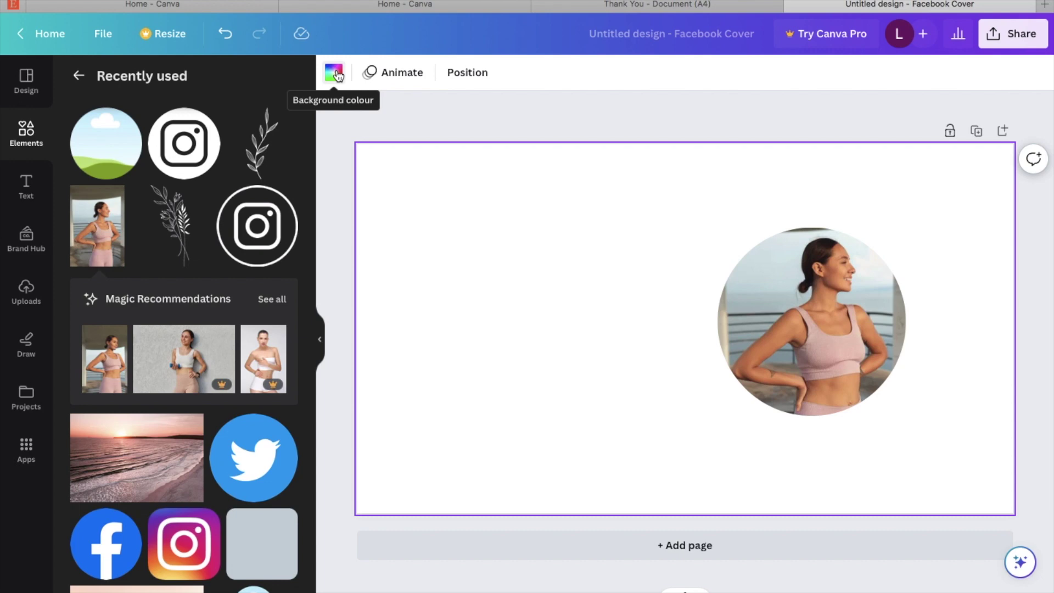
Step: Set the cover background to the photo's dusty pink, #d8b7ac
left_click(335, 73)
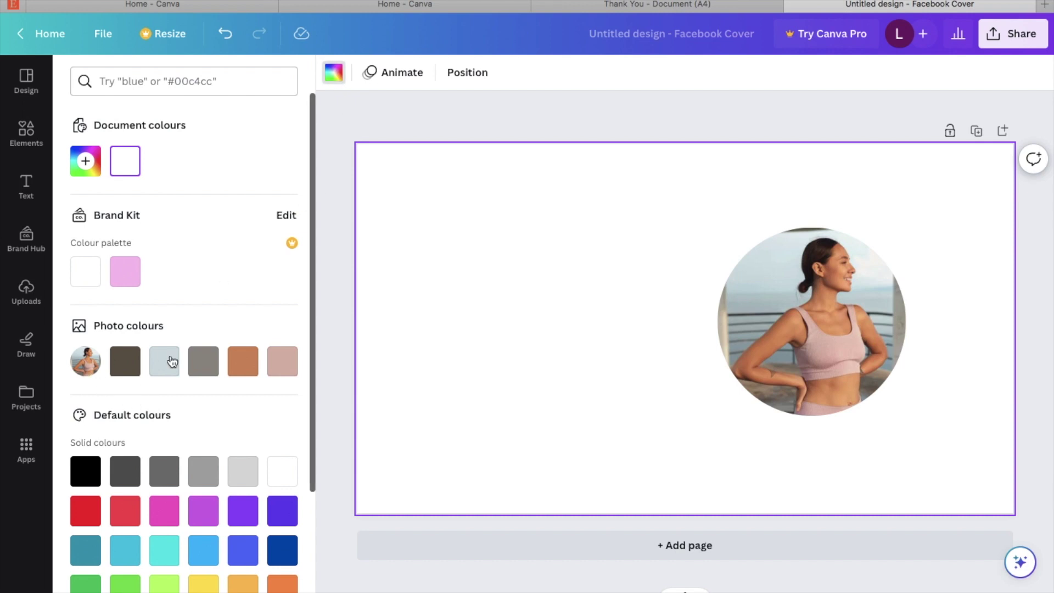
left_click(291, 367)
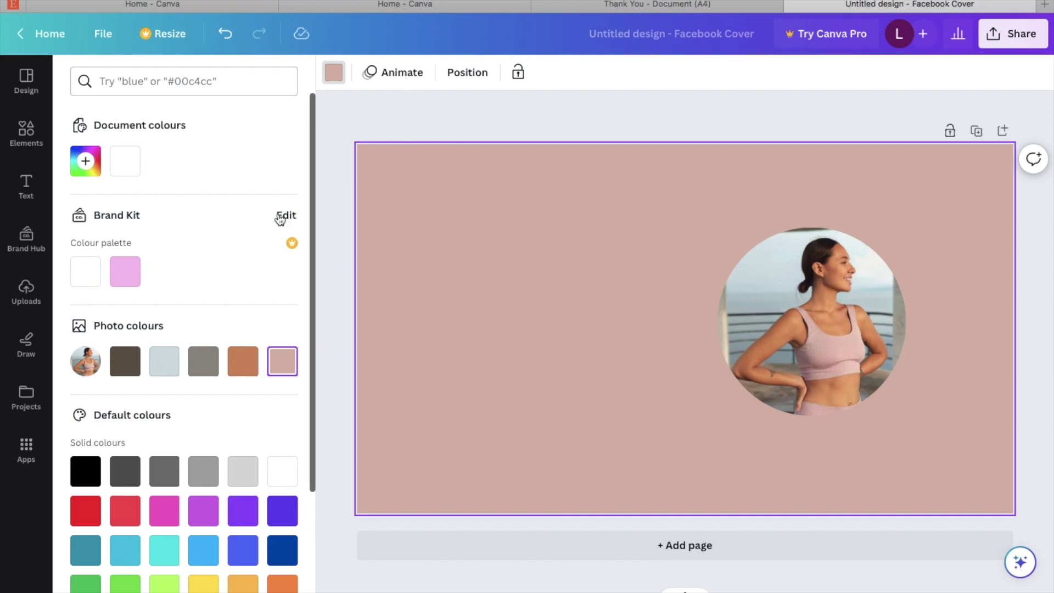
left_click(28, 195)
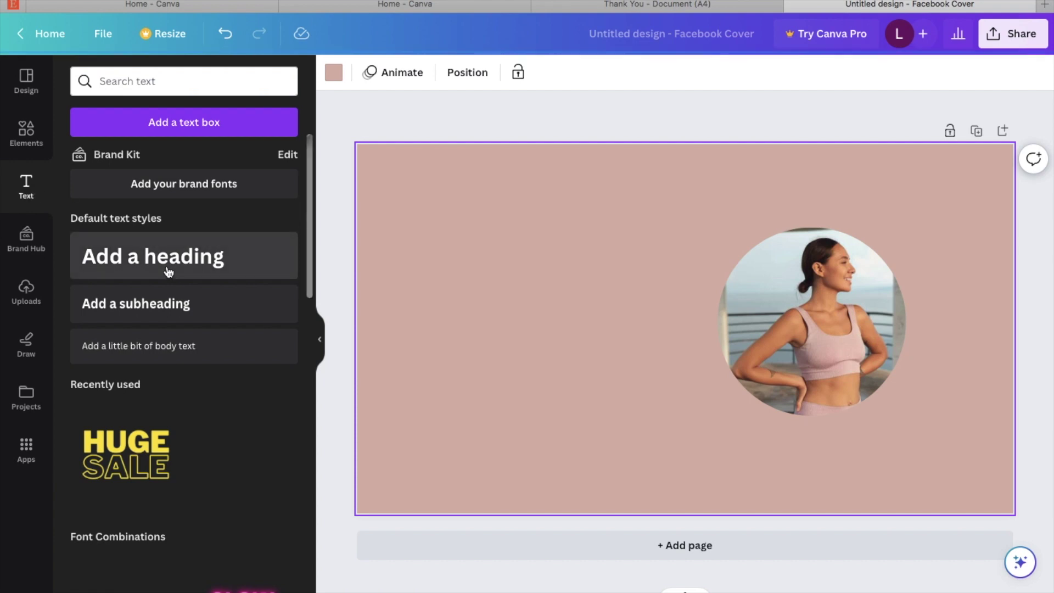
Step: Add a heading with the coach's name and set it in the Breathing script font
left_click(168, 272)
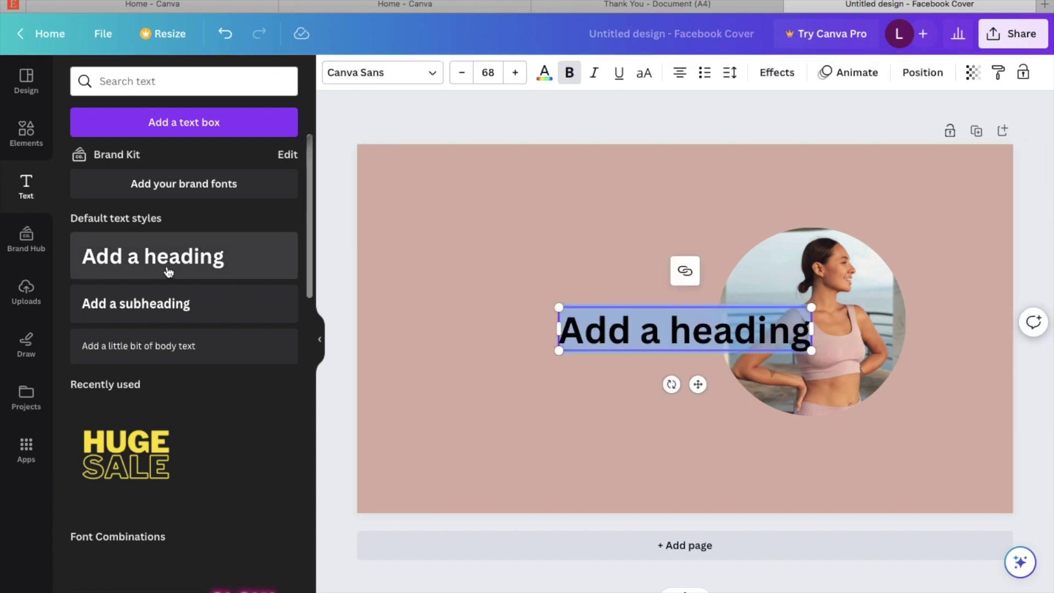
key("BackSpace")
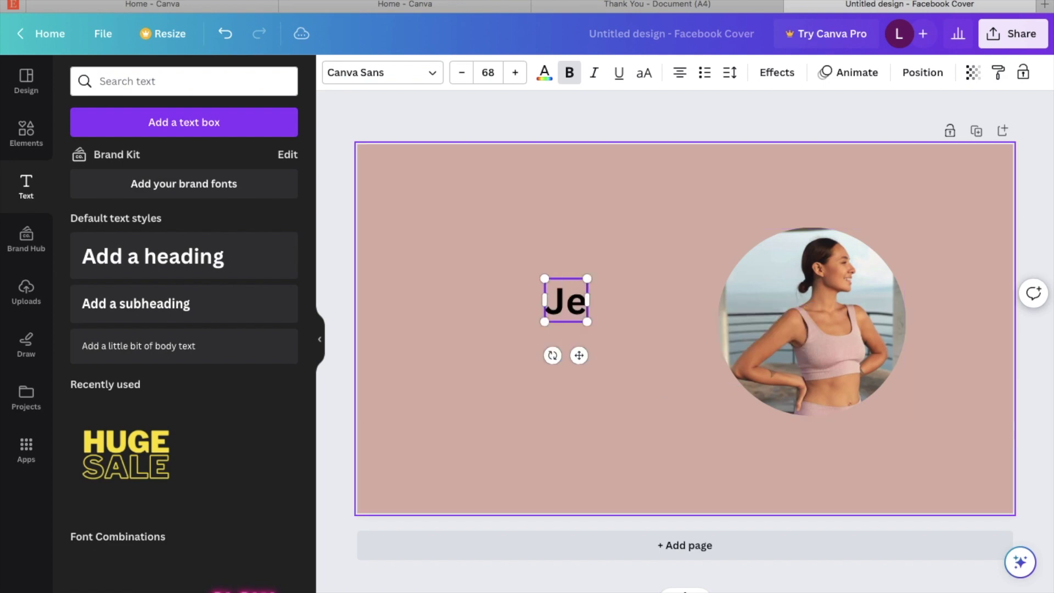
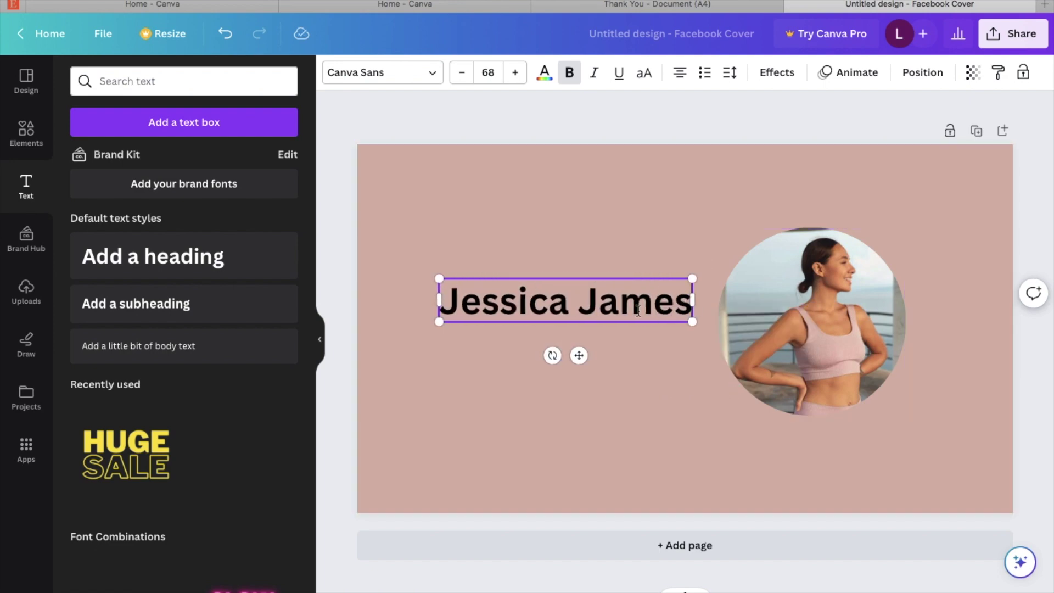
triple_click(597, 299)
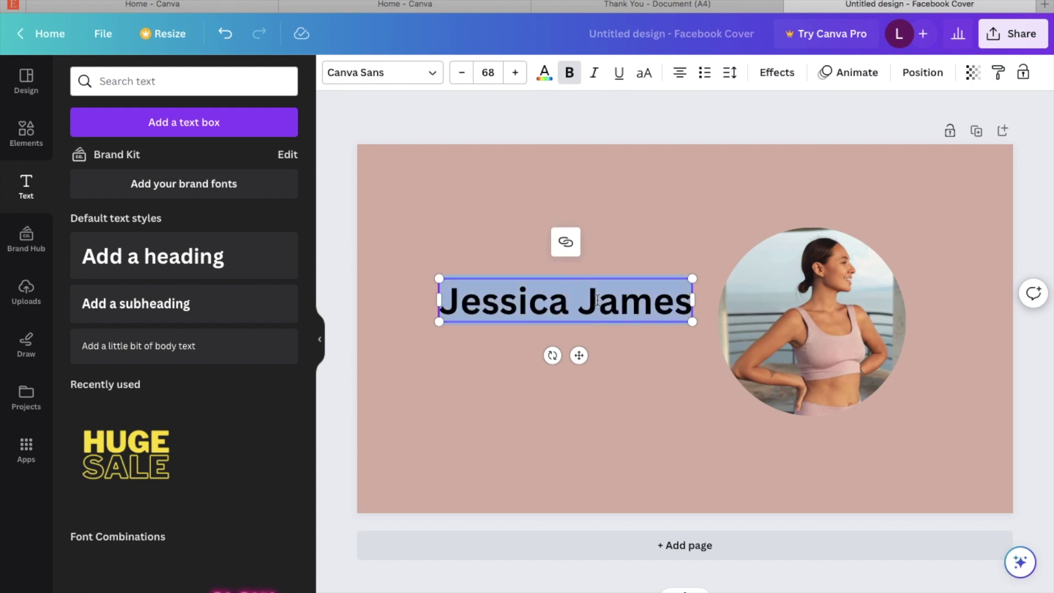
left_click(425, 78)
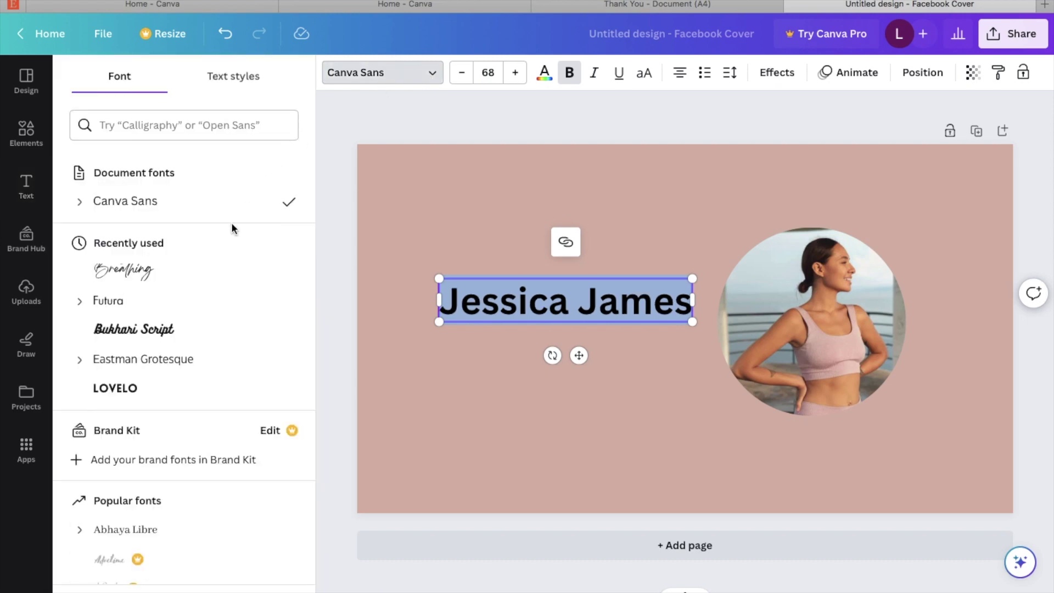
scroll(193, 329, "down", 5)
scroll(192, 330, "up", 4)
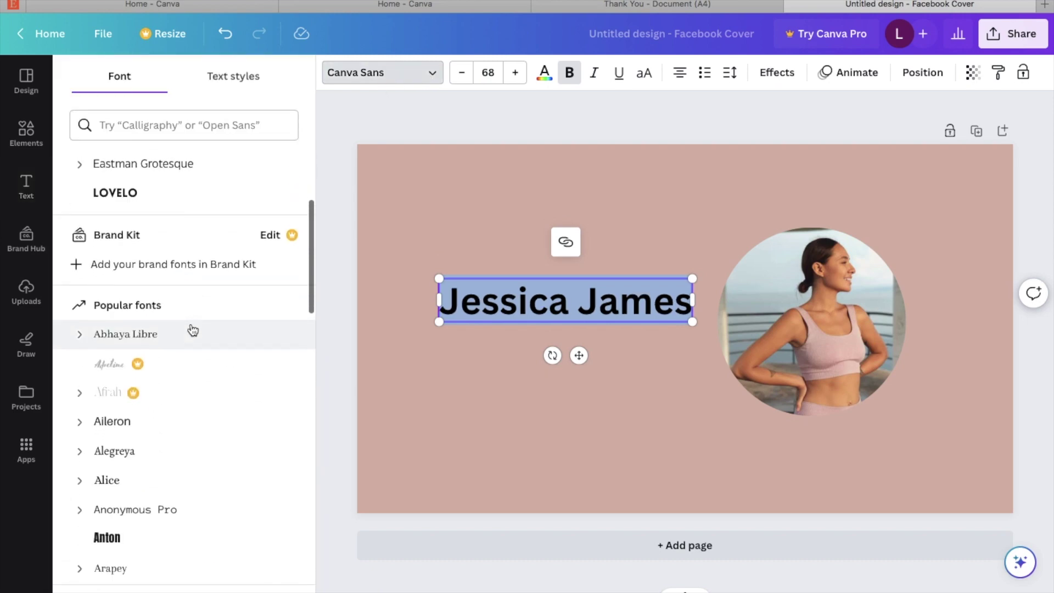
scroll(193, 329, "up", 2)
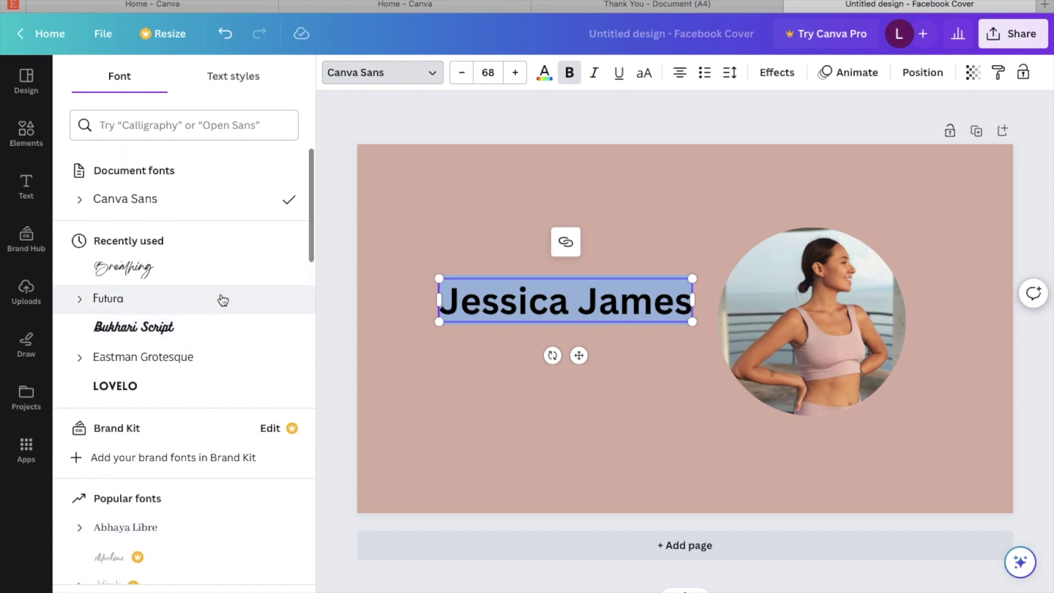
left_click(184, 266)
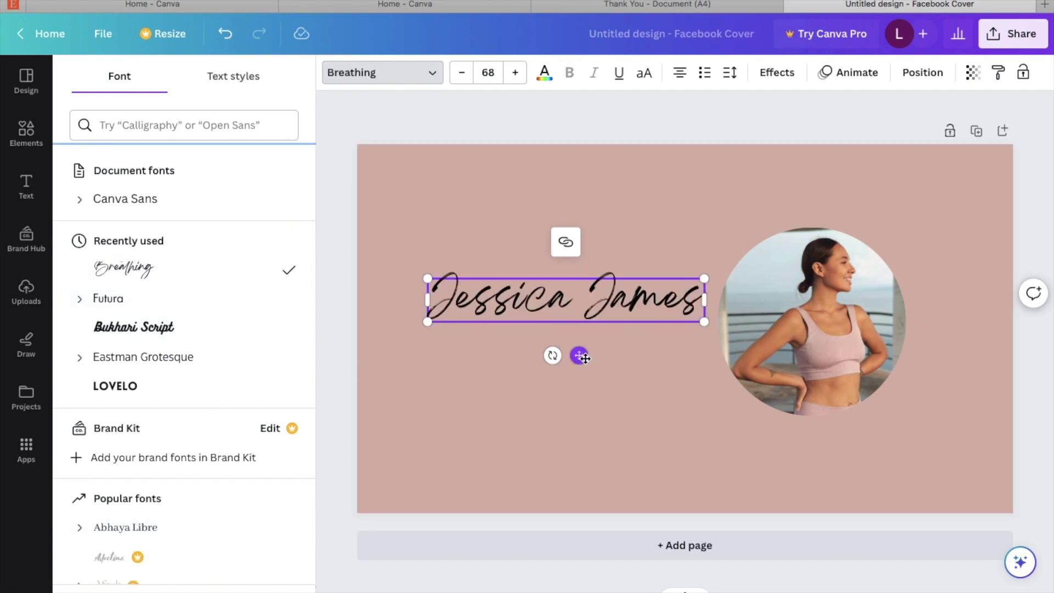
Step: Move the name heading higher, enlarge it to 76.5, and colour it dark grey
left_click_drag(578, 355, 573, 331)
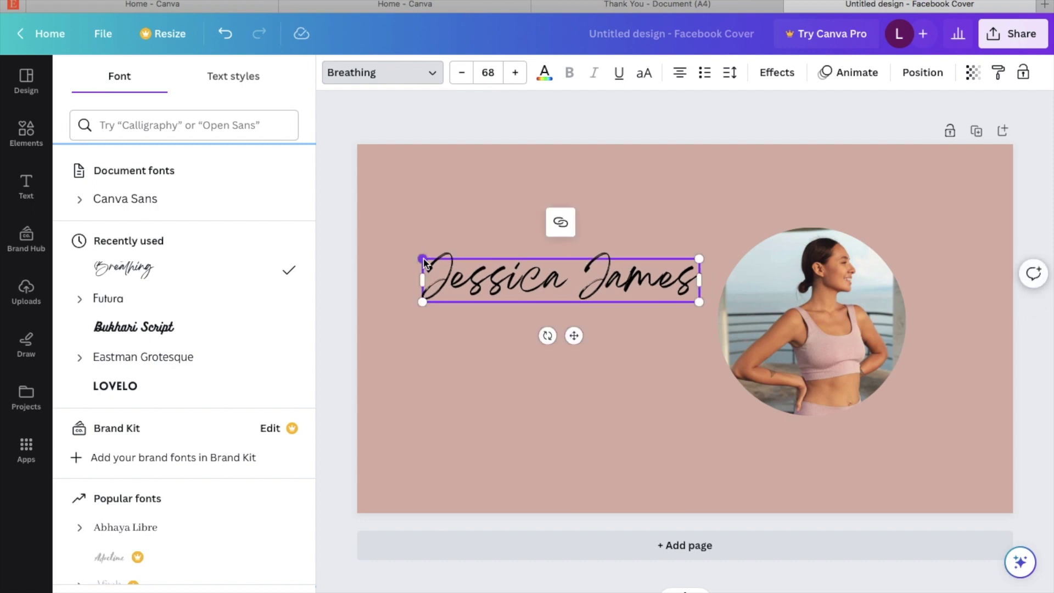
left_click_drag(422, 258, 390, 228)
double_click(531, 280)
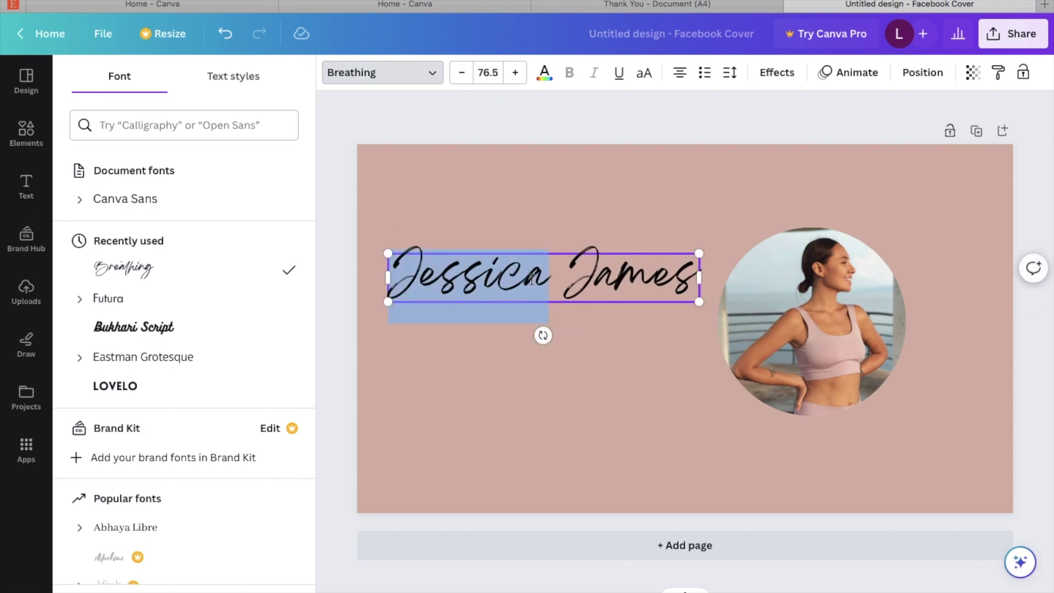
left_click(531, 280)
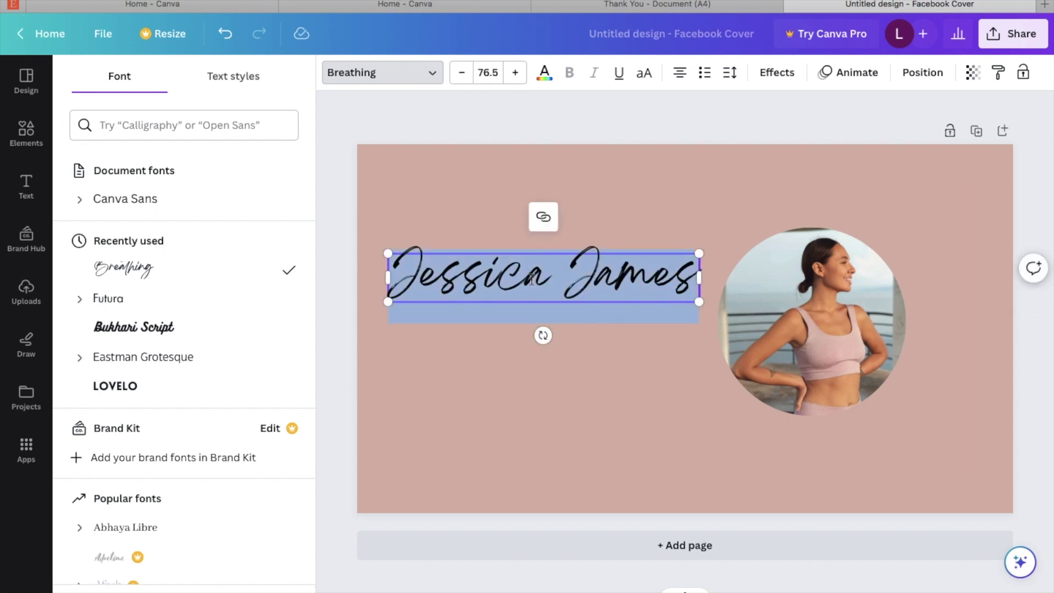
left_click(545, 73)
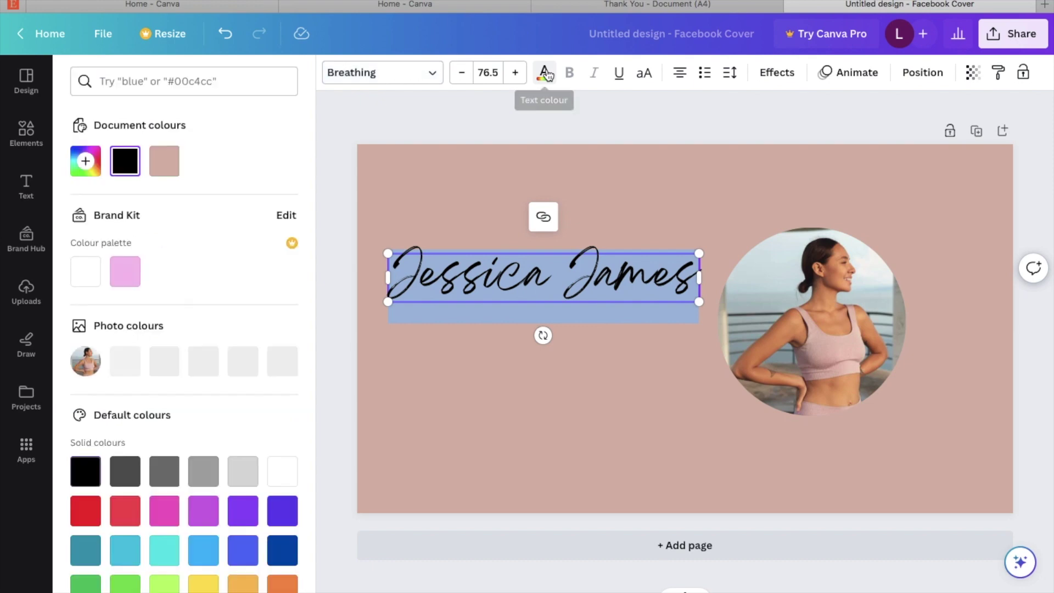
left_click(130, 472)
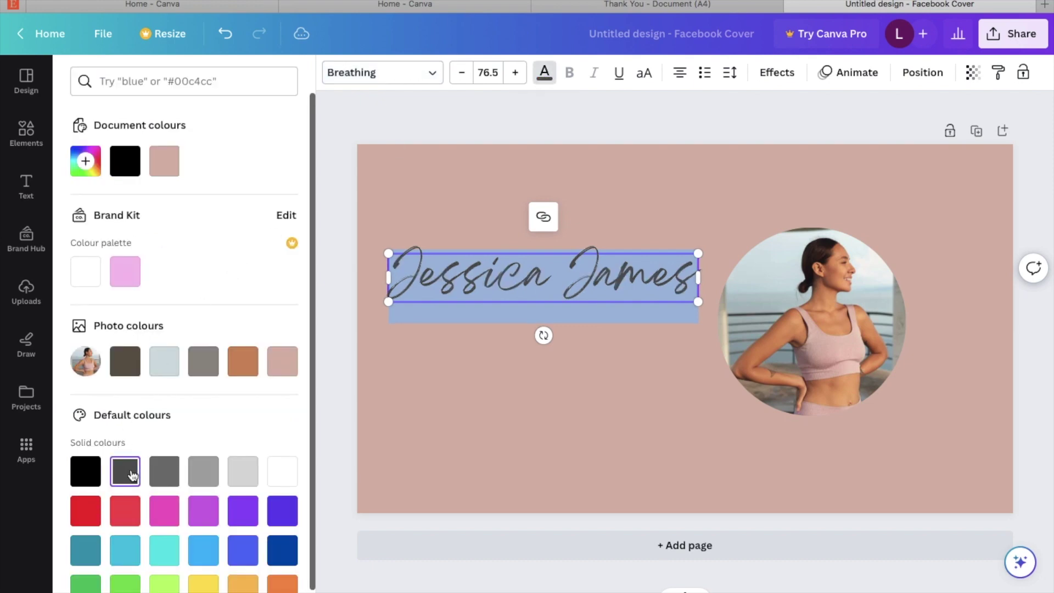
left_click(524, 410)
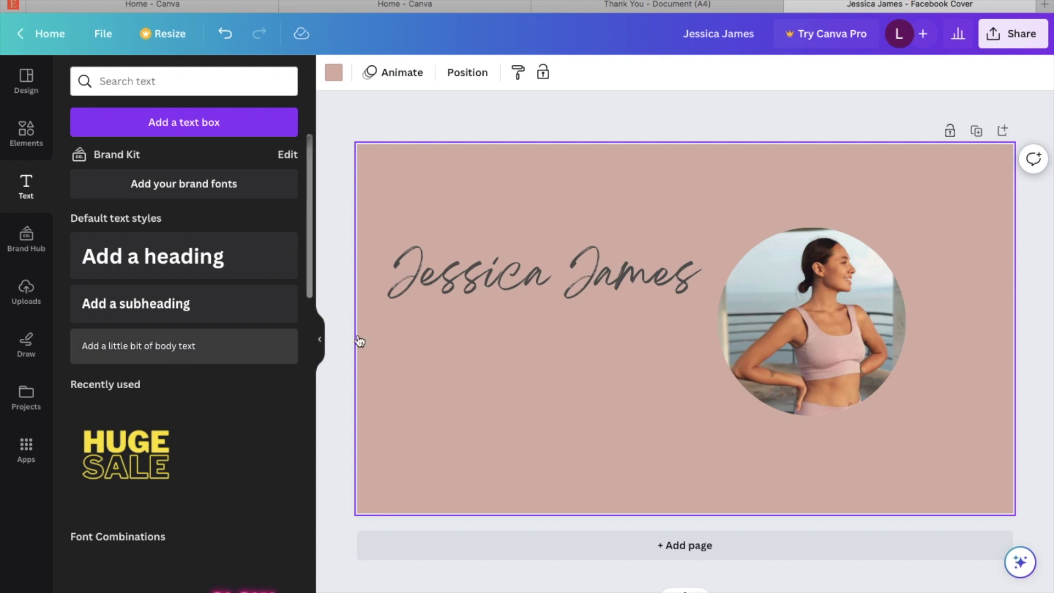
Step: Add a white 'Wellness Coach' heading just beneath the name heading
left_click(194, 265)
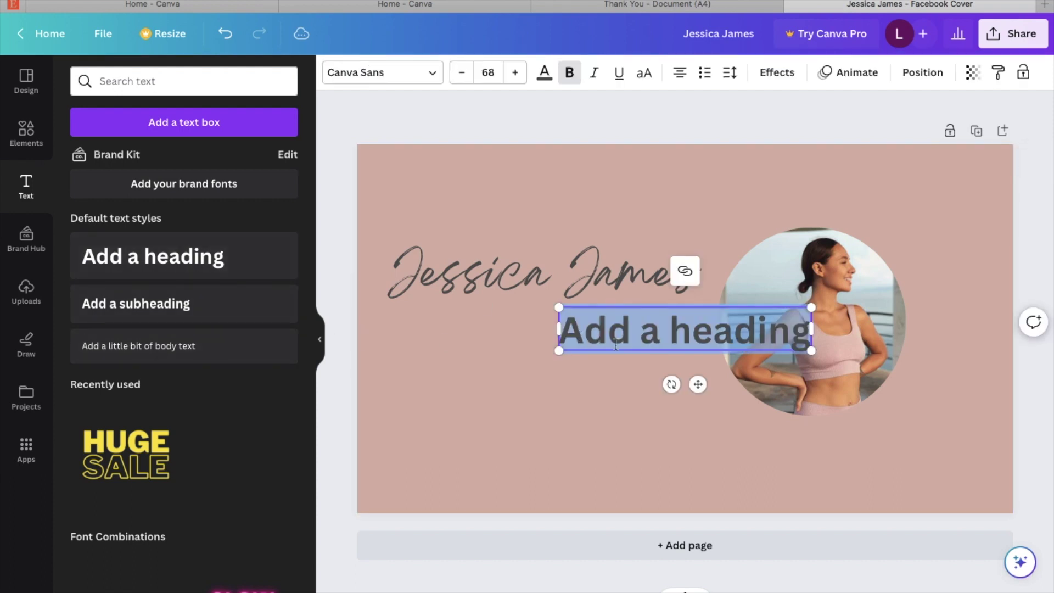
left_click_drag(696, 383, 547, 388)
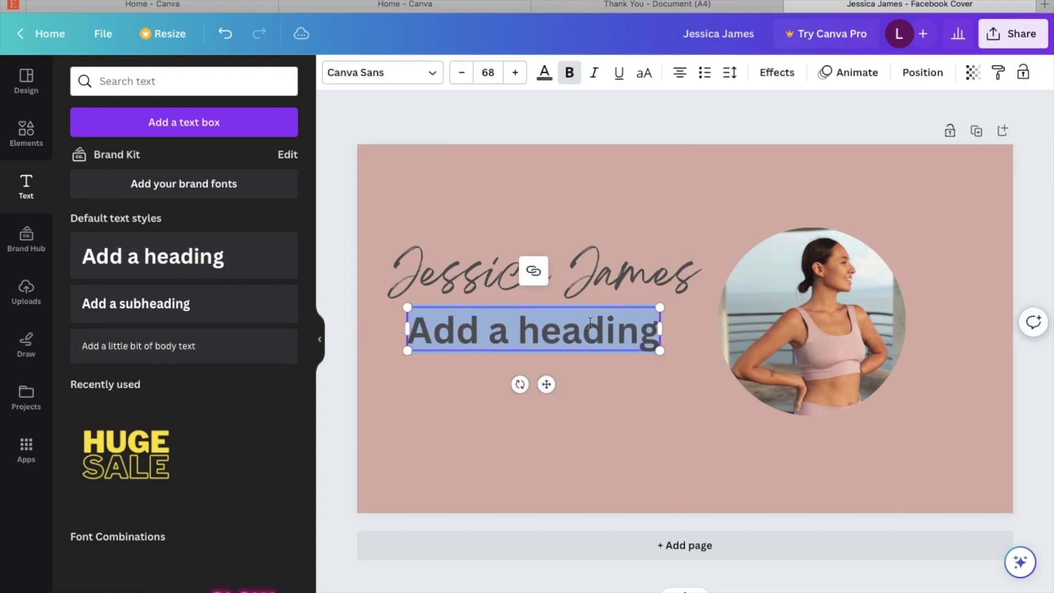
key("BackSpace")
type("Wellness Coach")
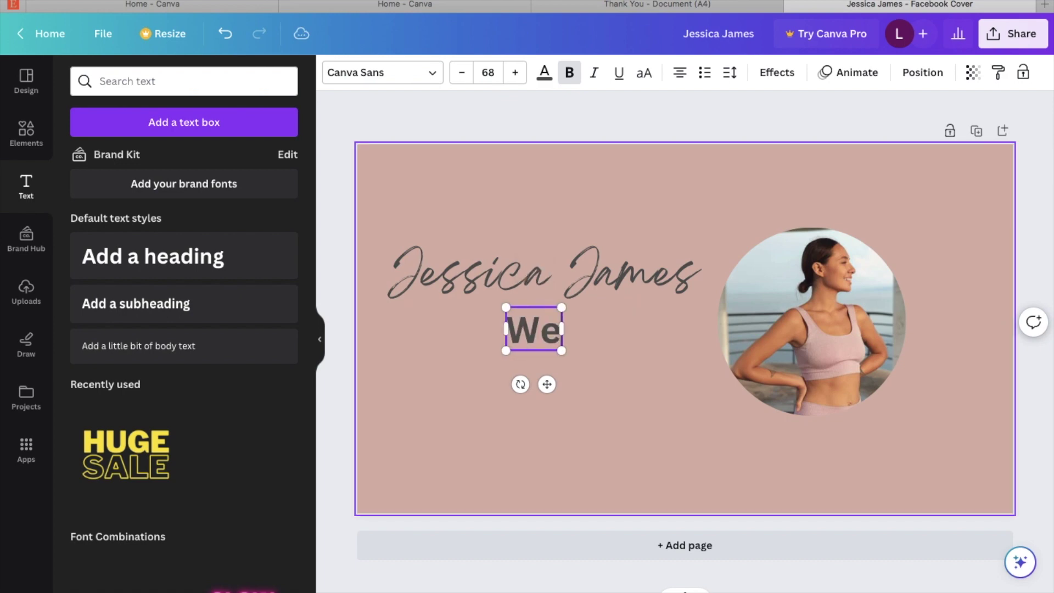
triple_click(588, 339)
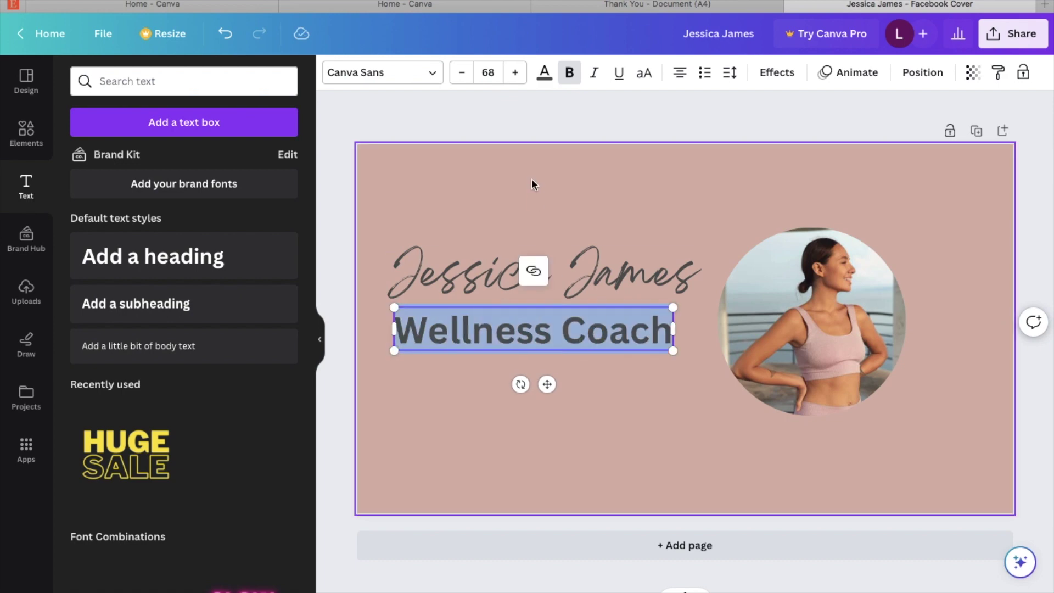
left_click(544, 72)
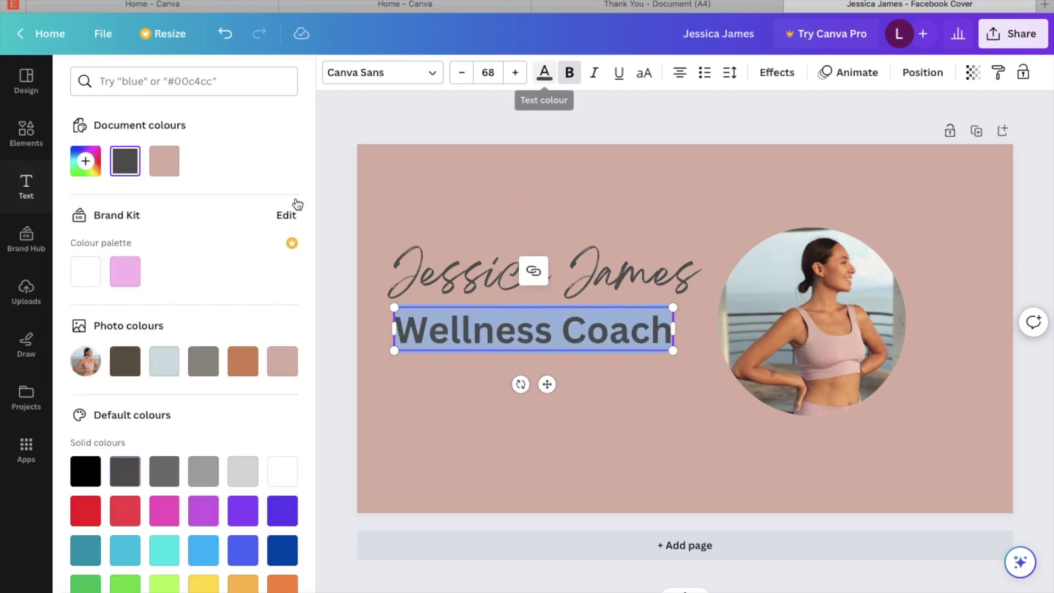
left_click(85, 271)
left_click(607, 449)
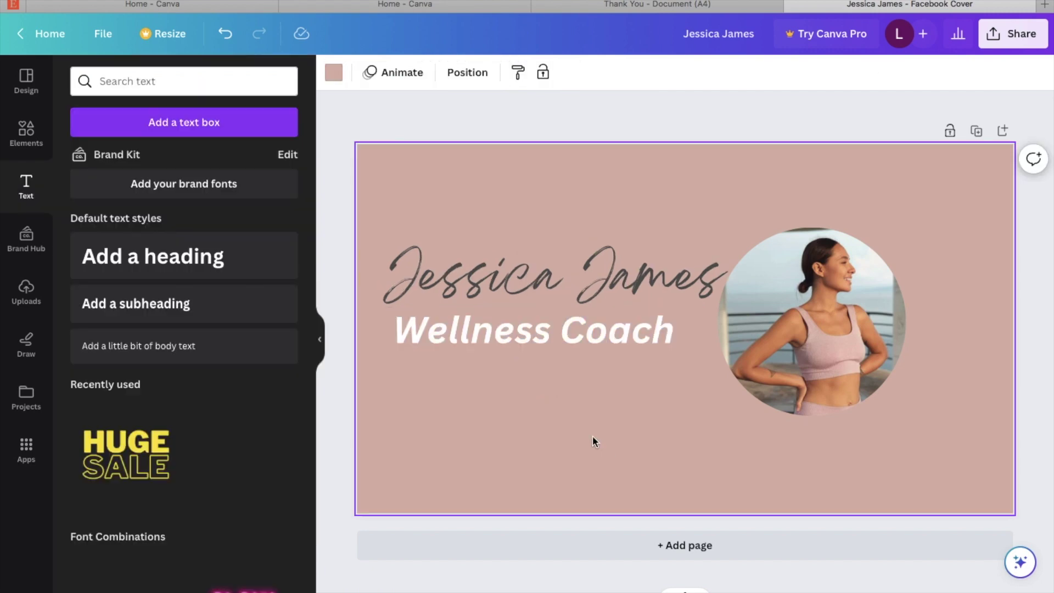
left_click(27, 135)
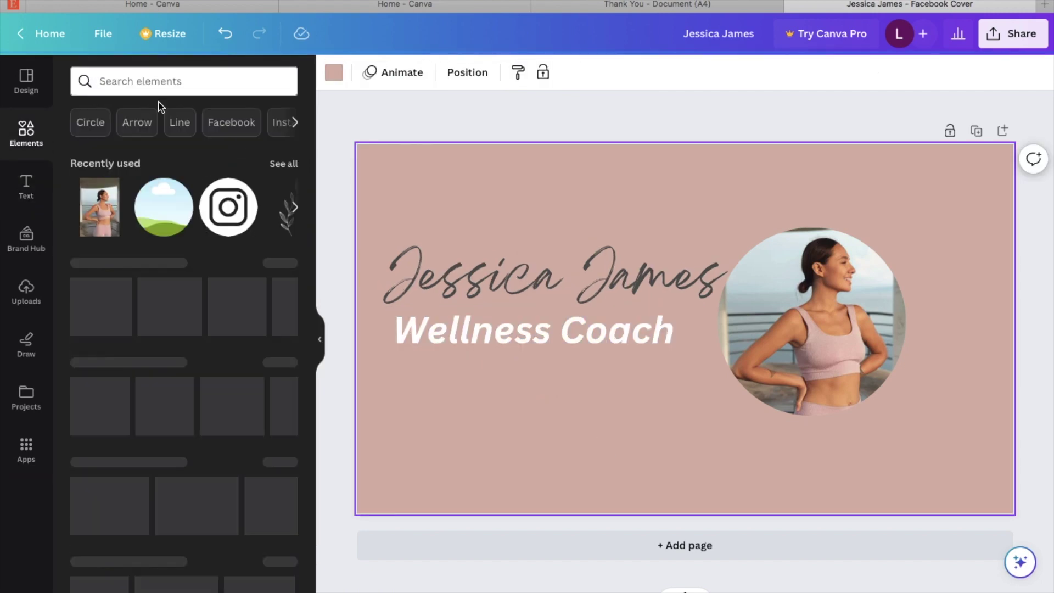
Step: Add a circular Instagram logo below 'Wellness Coach', sized 97×97
left_click(166, 80)
type("int")
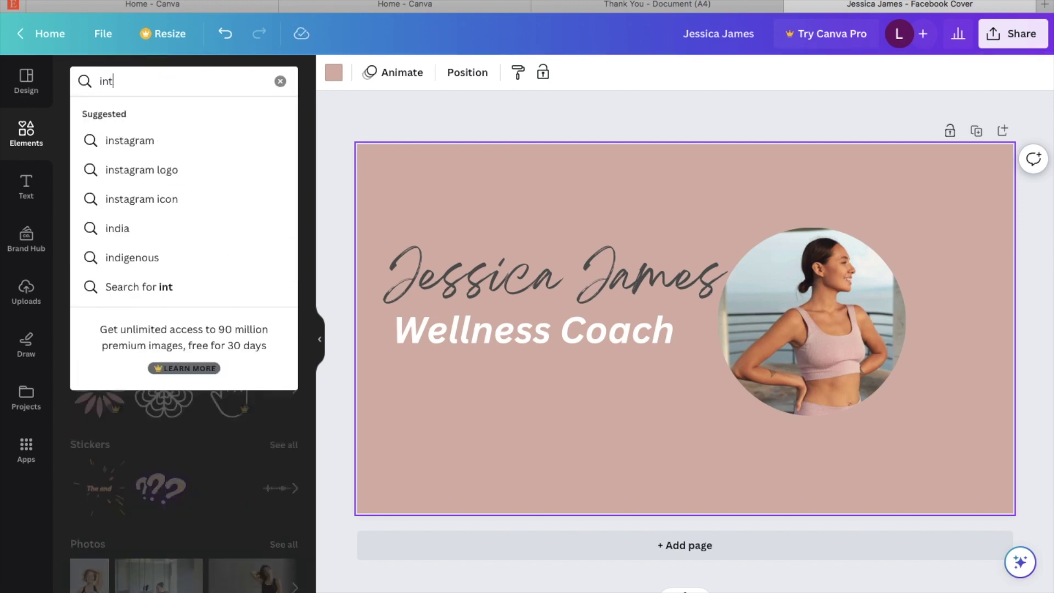
type("s")
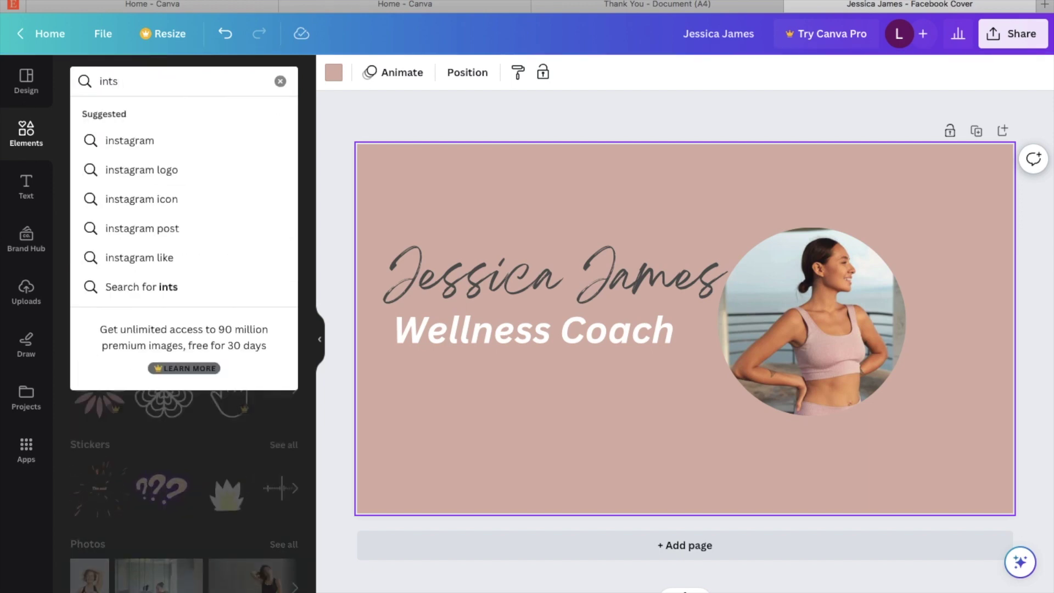
left_click(160, 169)
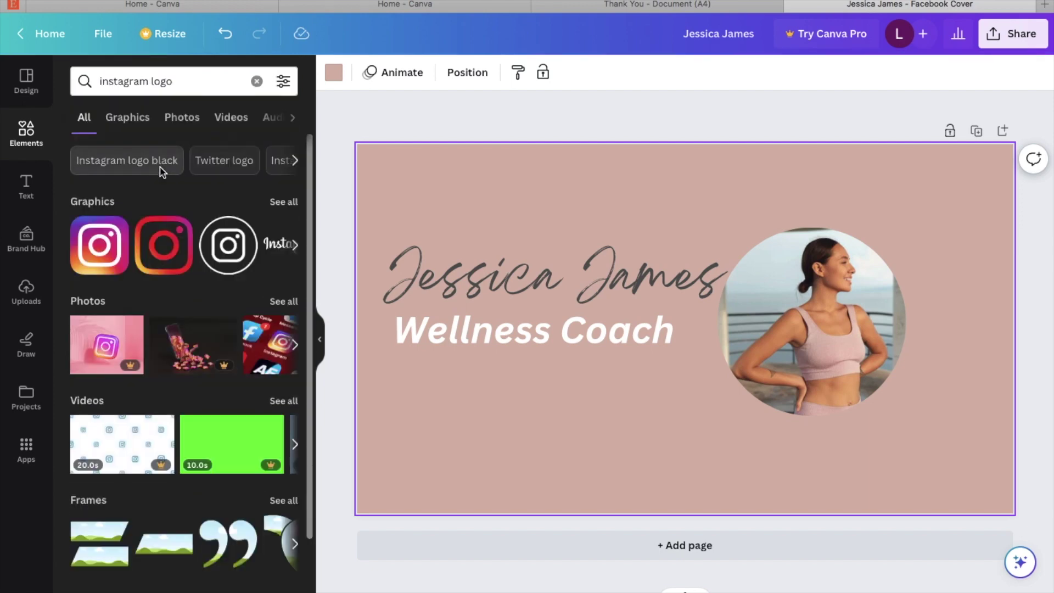
left_click(286, 203)
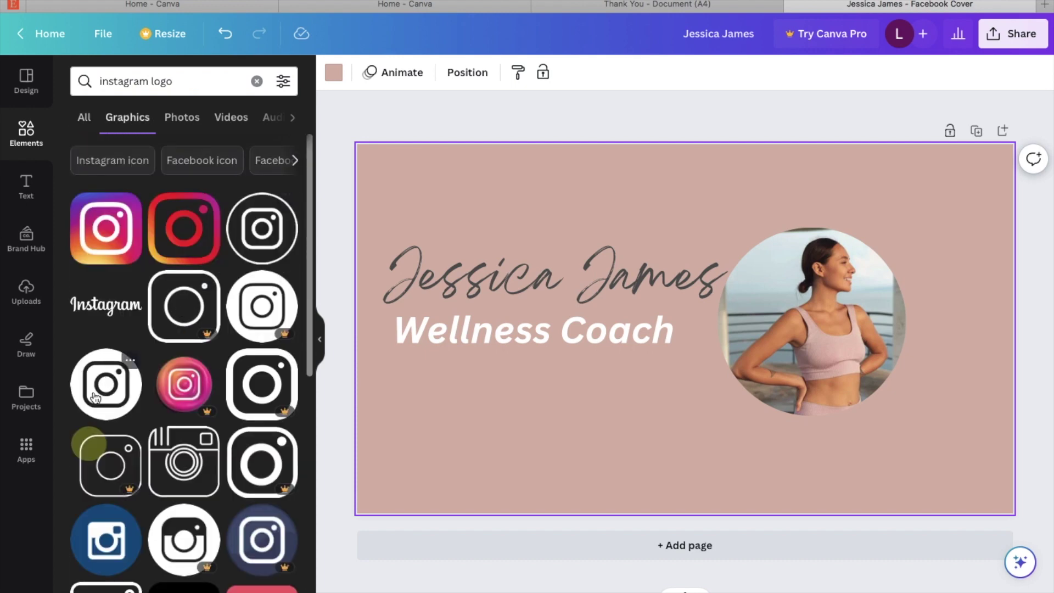
left_click(104, 394)
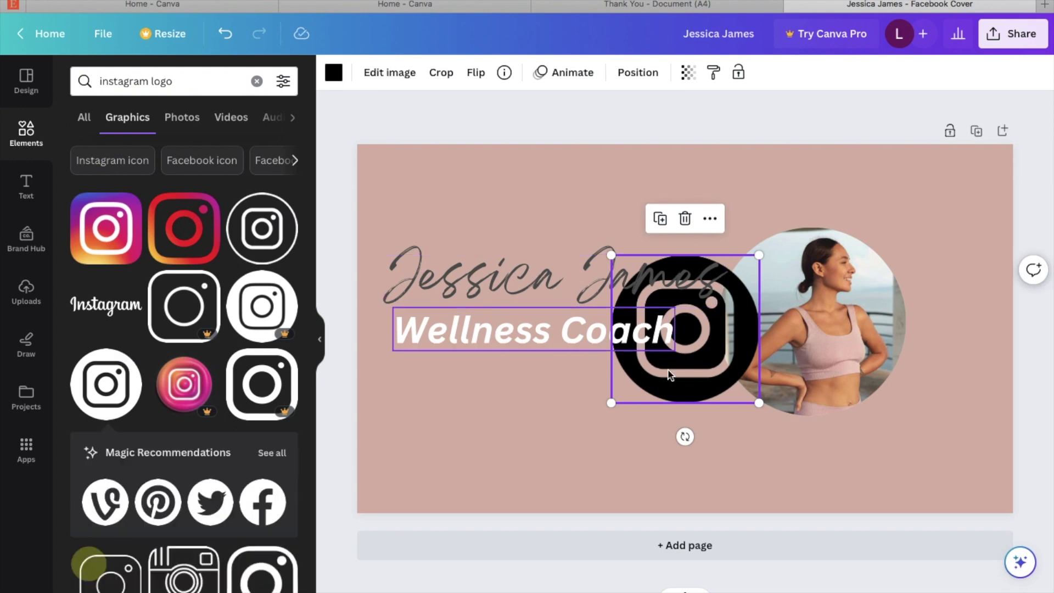
left_click_drag(677, 370, 472, 472)
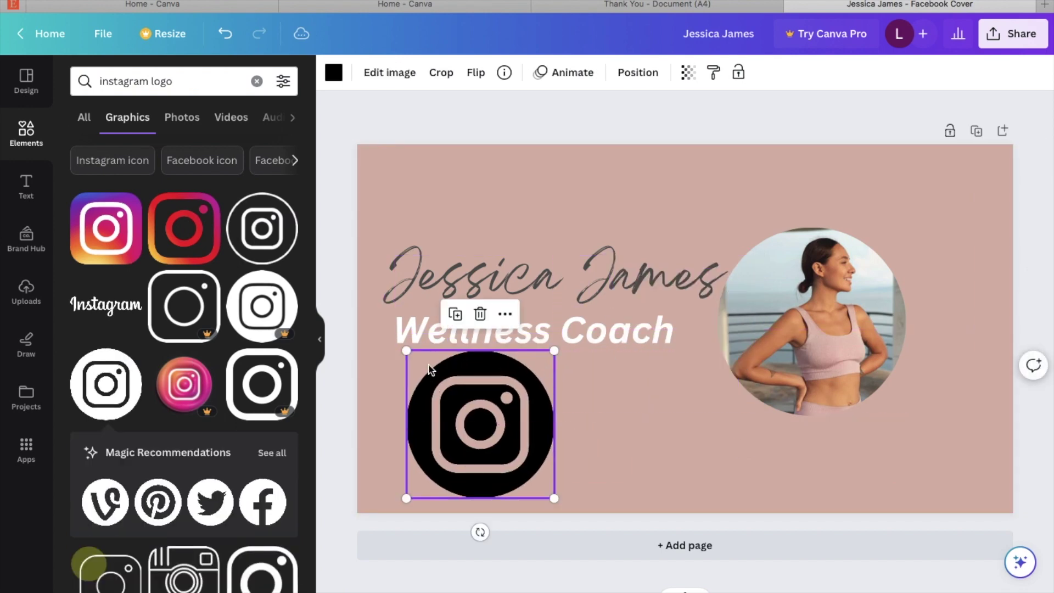
left_click_drag(407, 351, 470, 434)
Step: Recolour the Instagram icon white from the Brand Kit palette
left_click(333, 72)
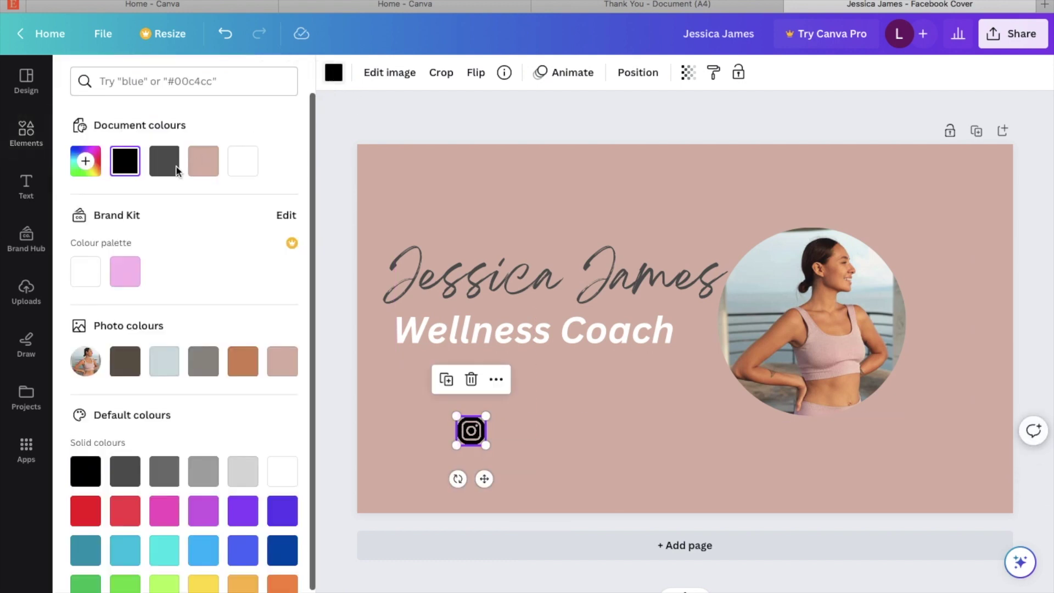
left_click(87, 274)
left_click(400, 420)
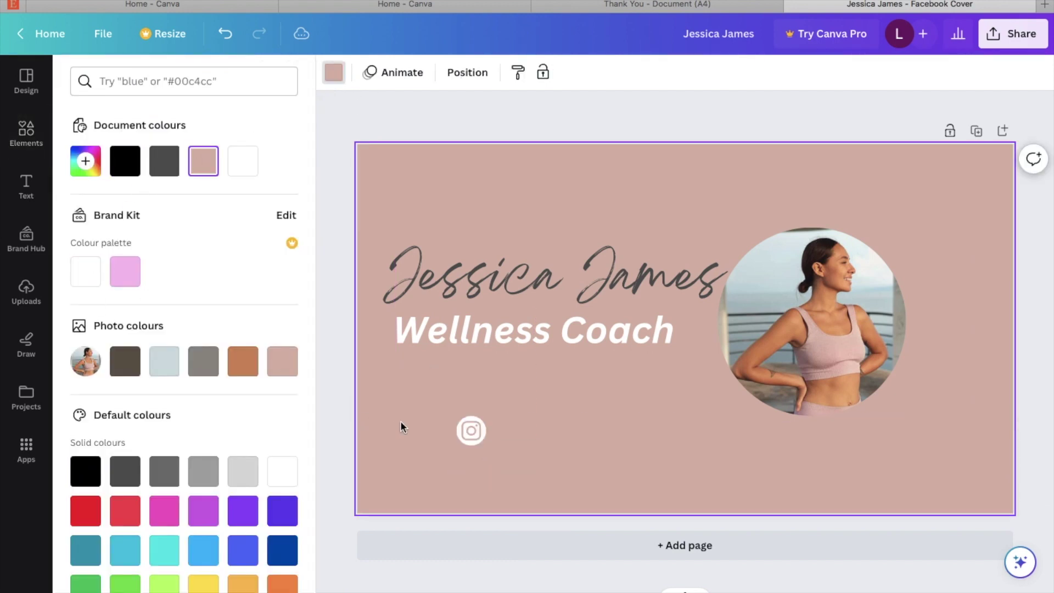
left_click(26, 186)
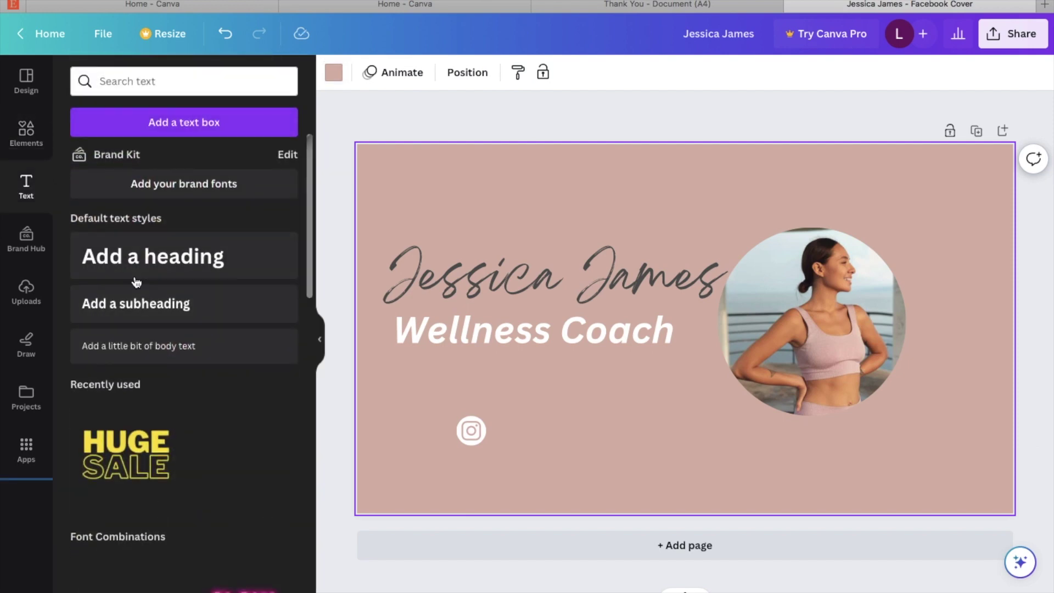
Step: Add a white subheading with the coach's Instagram handle beside the icon
left_click(143, 303)
left_click_drag(697, 376, 602, 479)
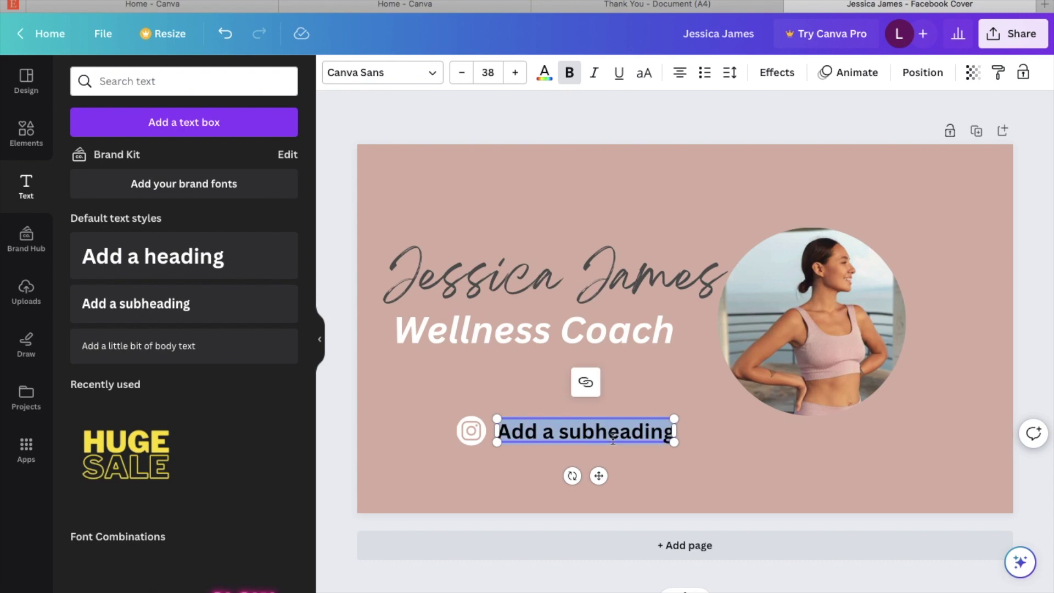
key("BackSpace")
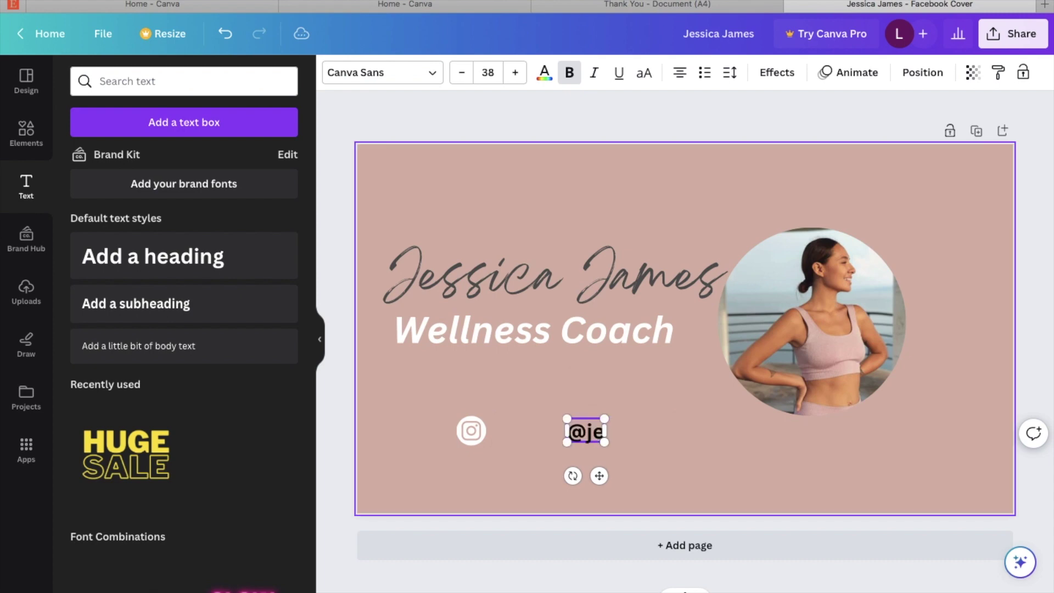
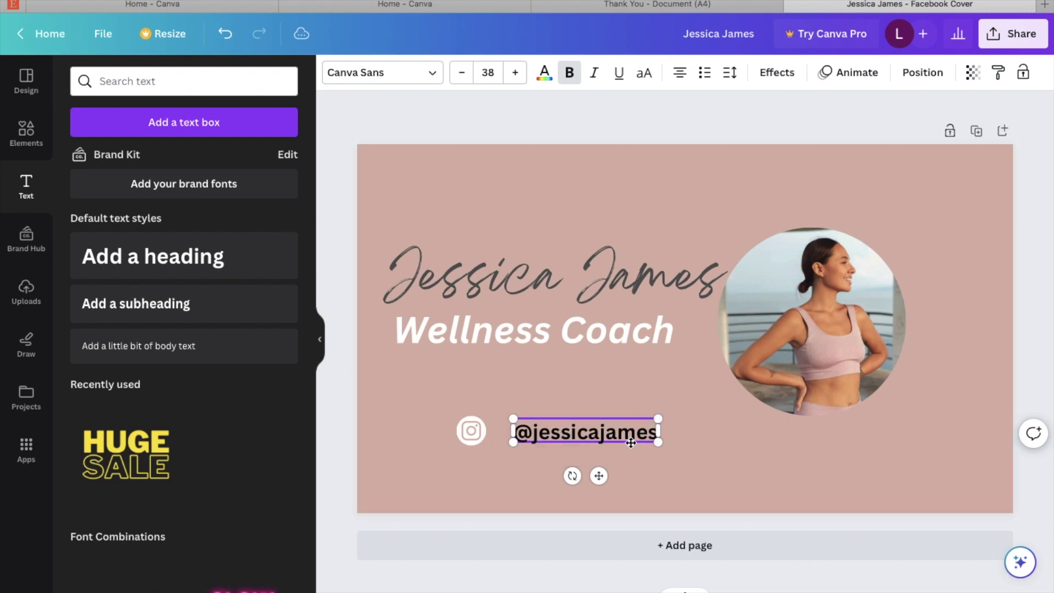
triple_click(630, 435)
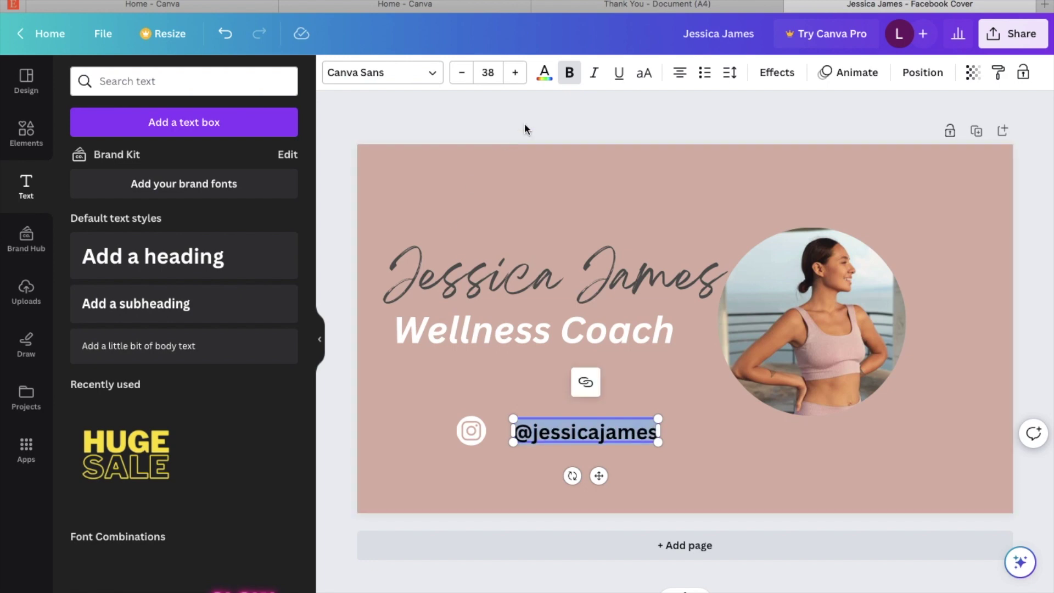
left_click(545, 72)
left_click(99, 270)
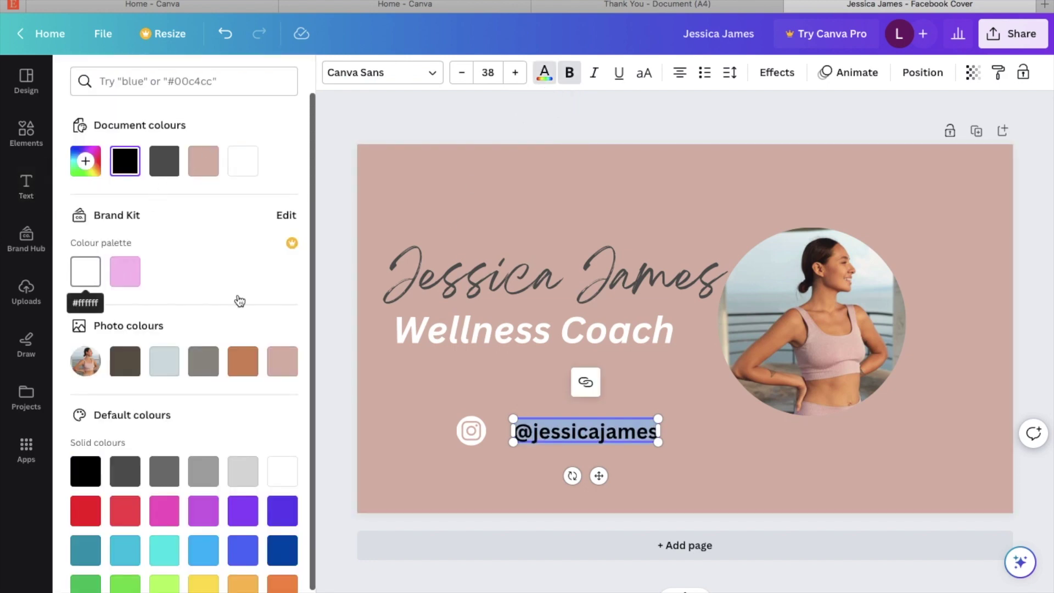
left_click(729, 443)
Step: Duplicate the handle line below it and replace the text with the coach's website address
left_click(557, 437)
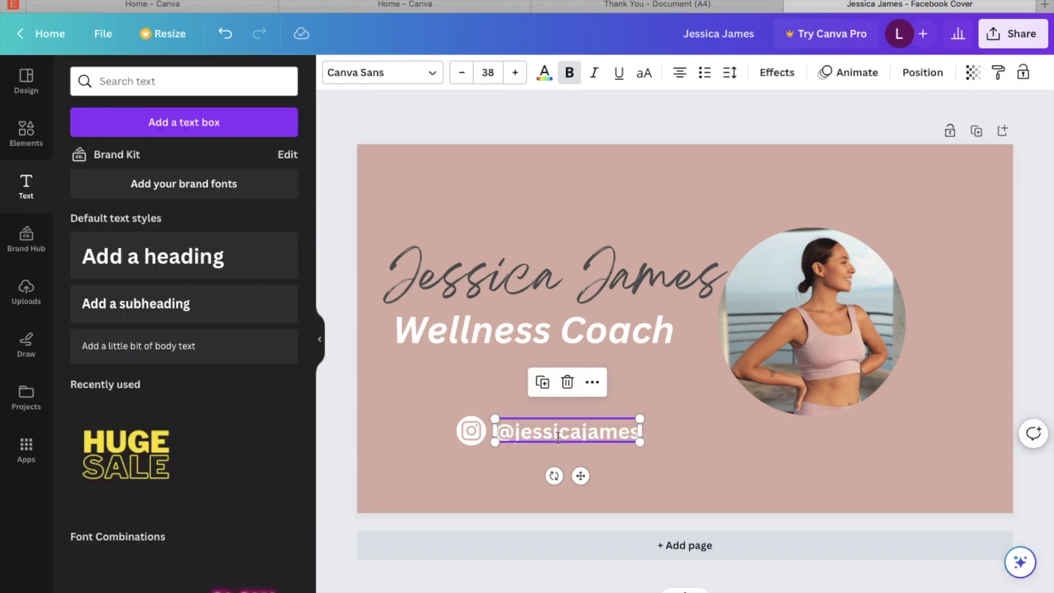
left_click(542, 382)
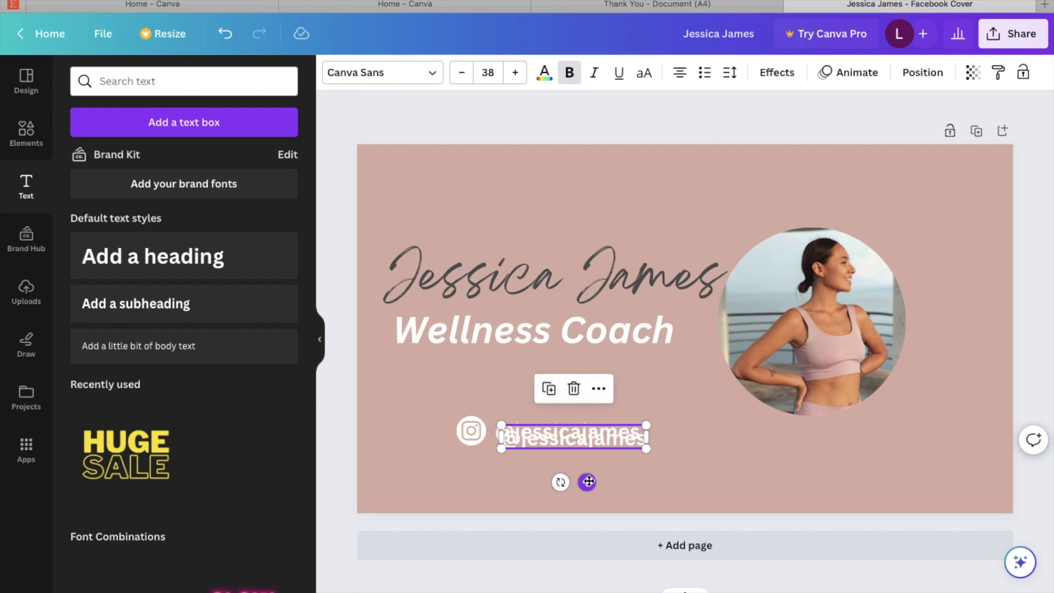
left_click_drag(587, 480, 587, 509)
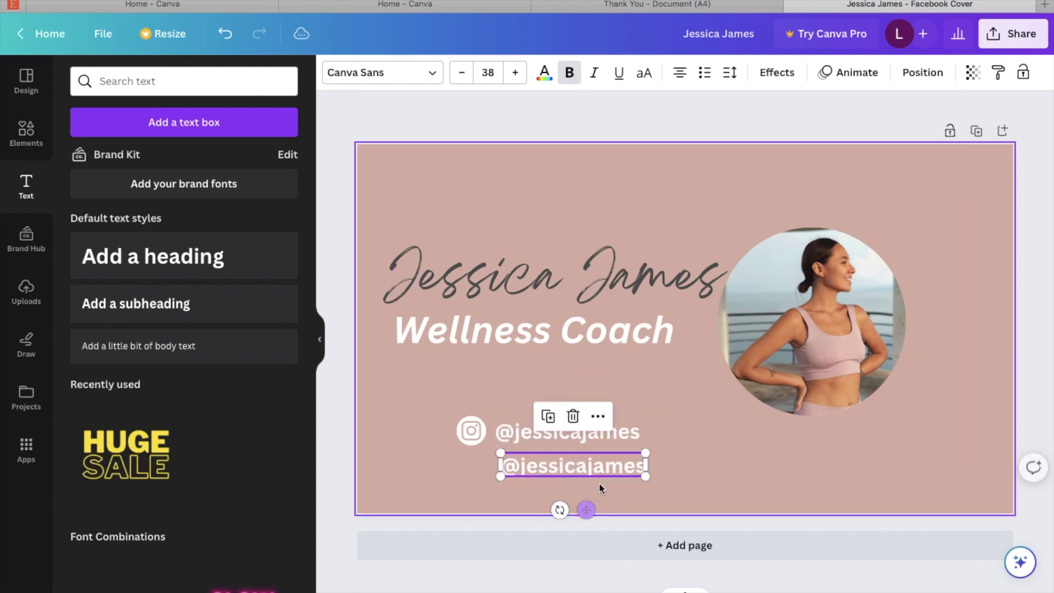
double_click(620, 467)
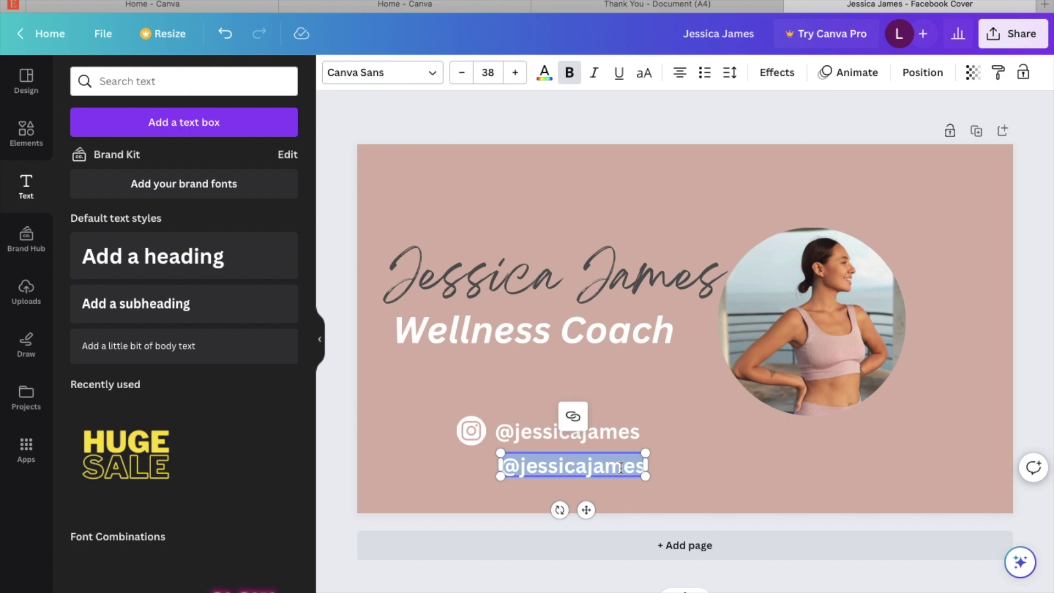
key("BackSpace")
left_click(811, 476)
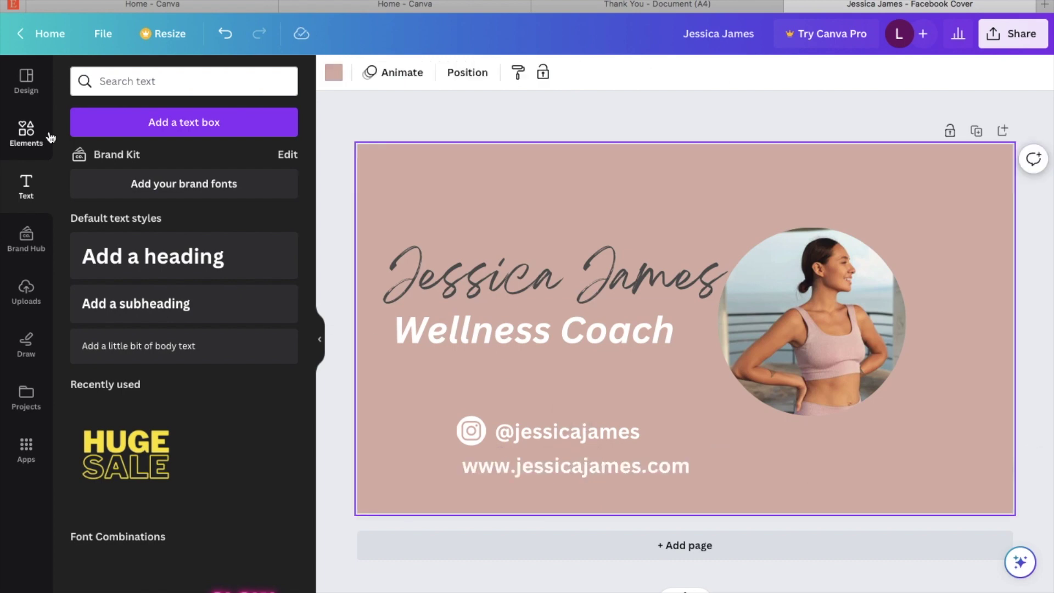
Step: Search graphics for 'flowers' and add the line-drawn leaf branch to the cover
left_click(28, 136)
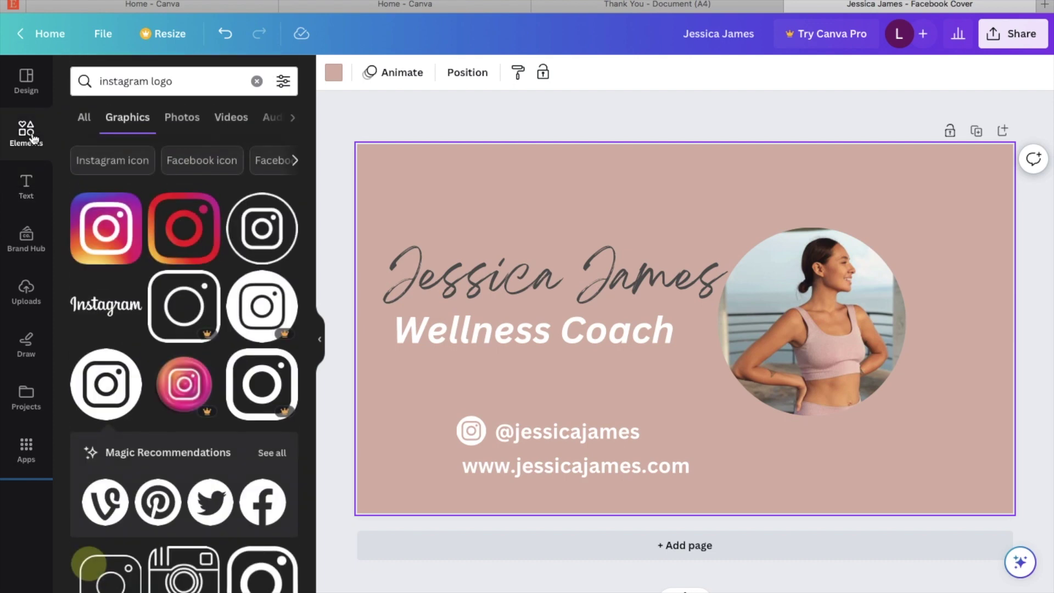
left_click(256, 81)
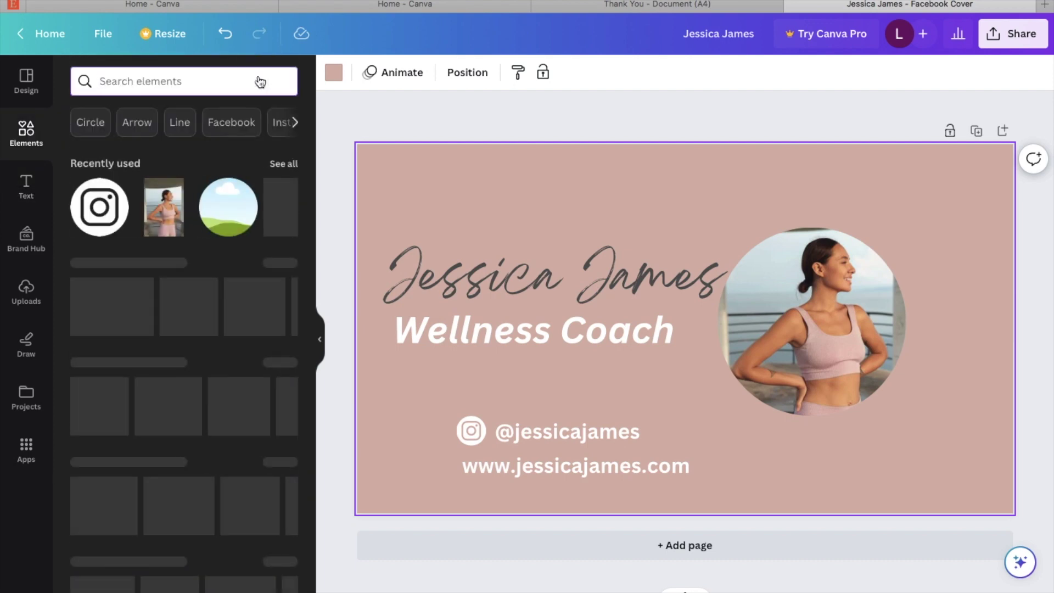
type("flowers")
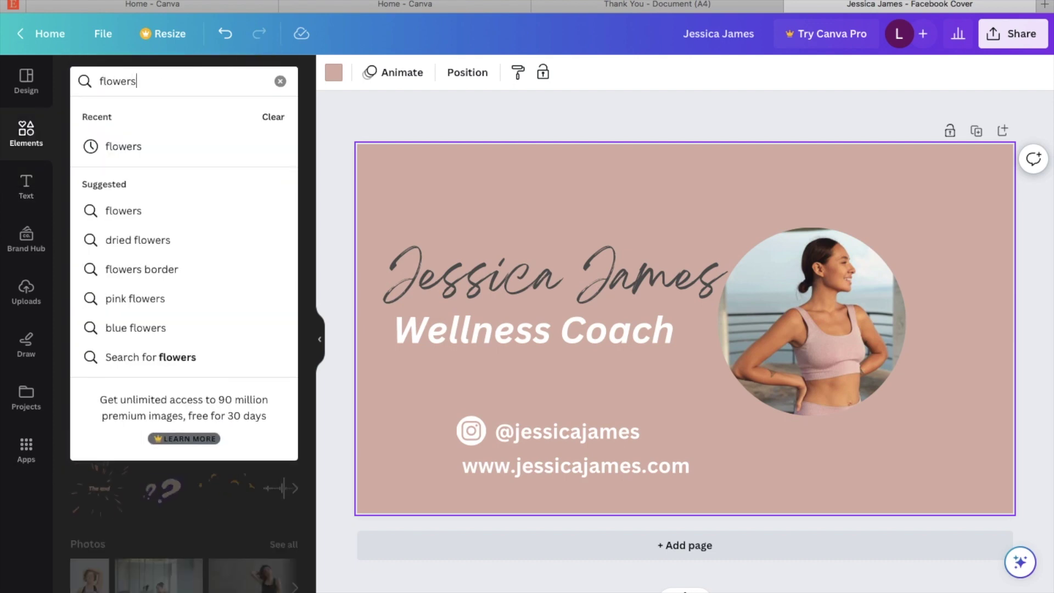
key("Return")
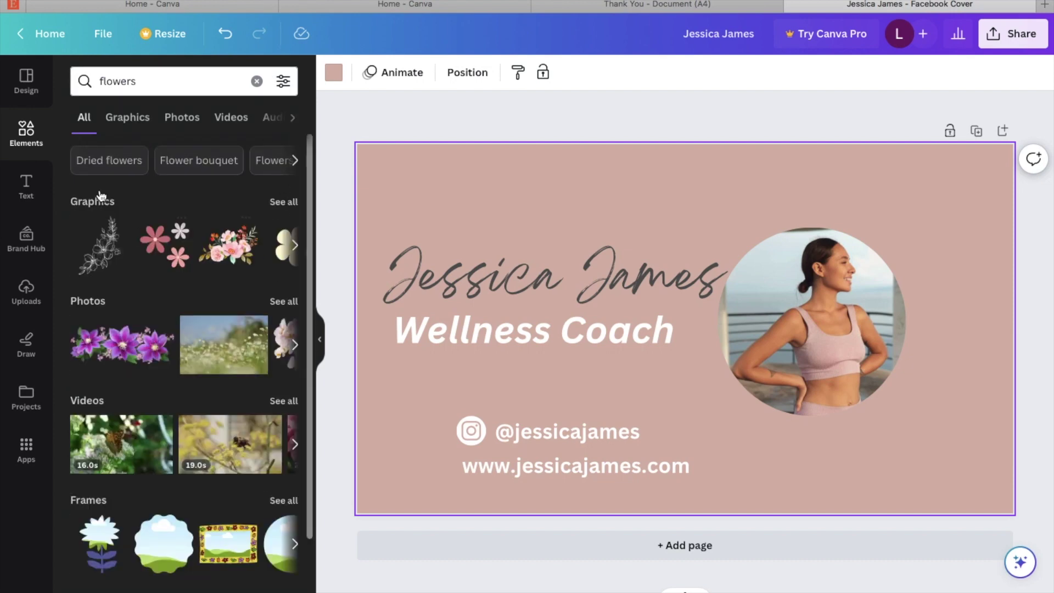
left_click(283, 201)
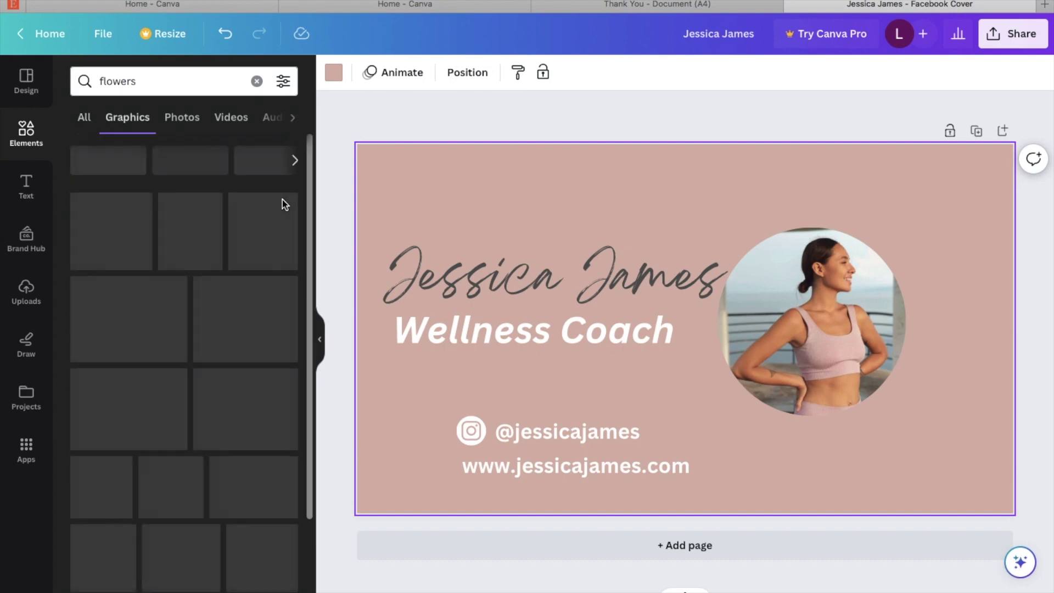
scroll(231, 250, "down", 10)
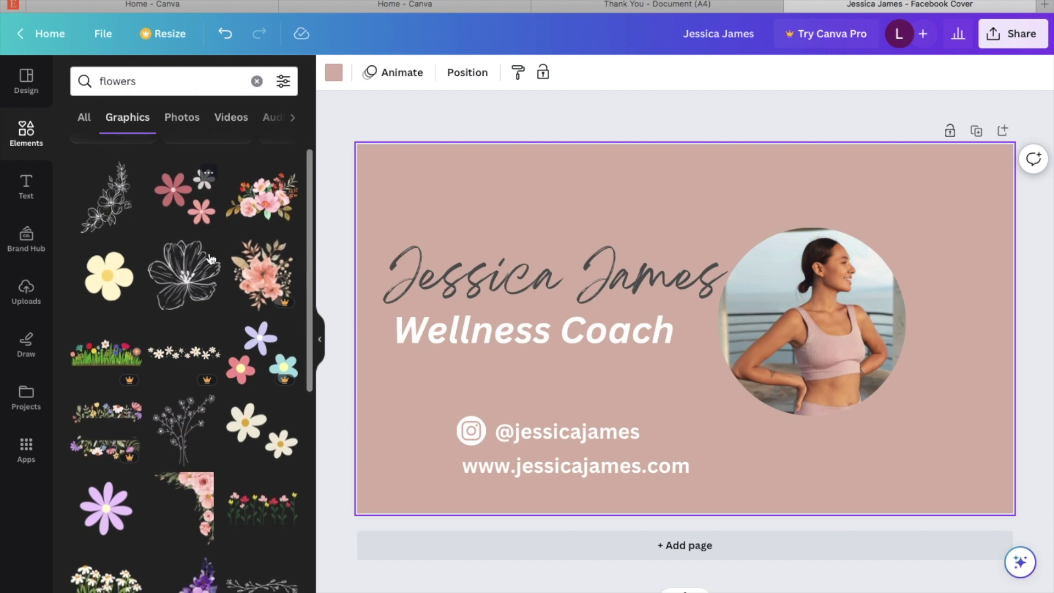
scroll(210, 258, "down", 5)
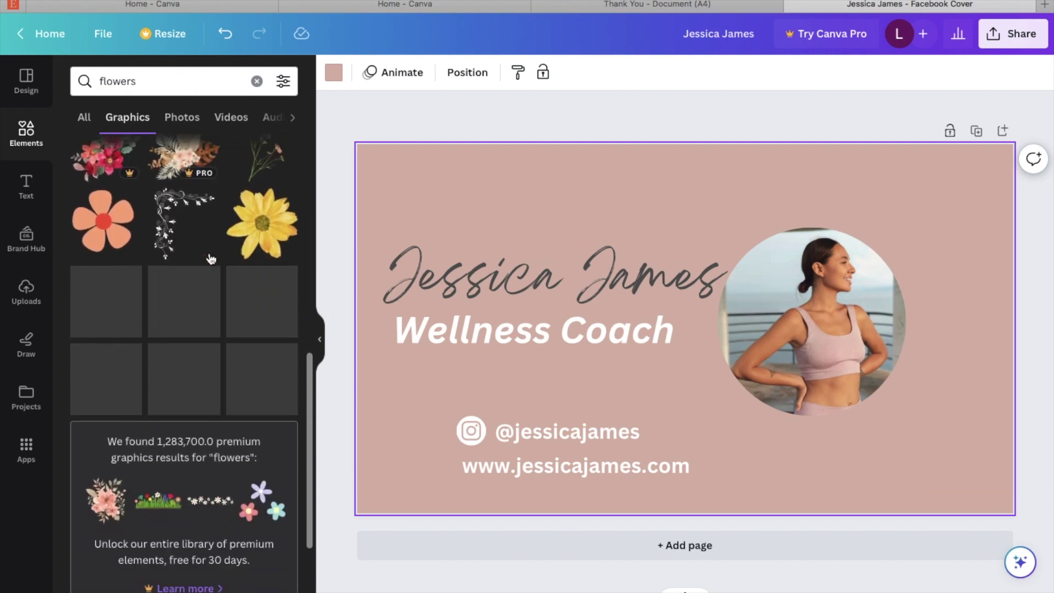
scroll(212, 258, "down", 3)
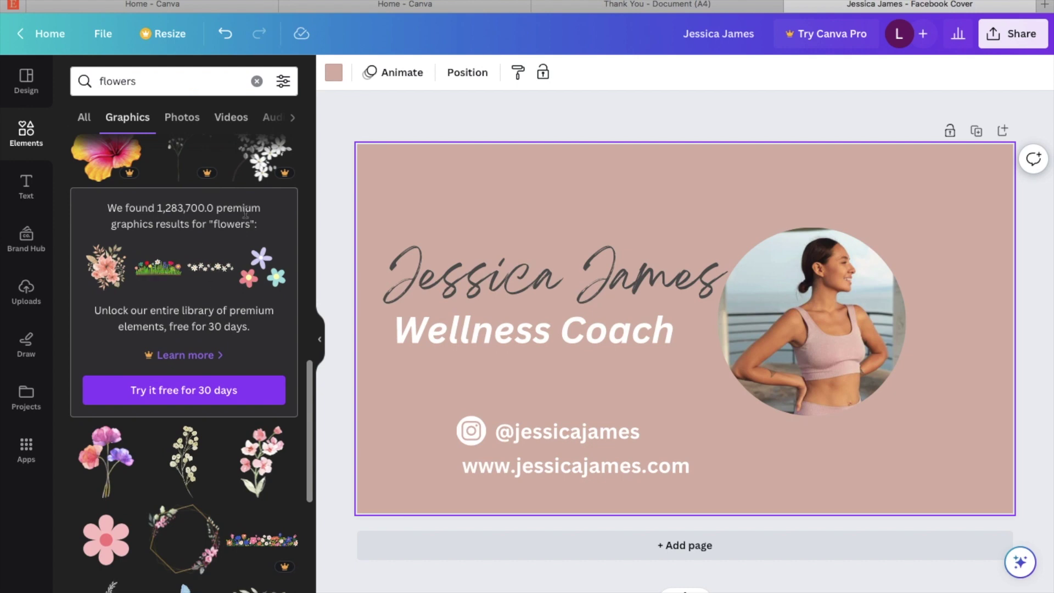
scroll(244, 208, "down", 2)
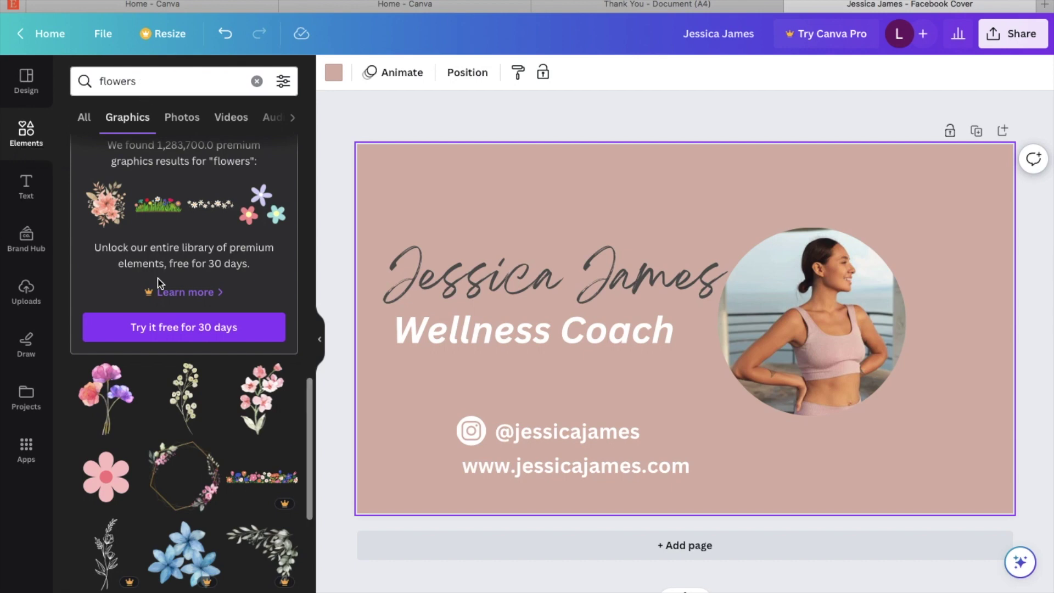
scroll(260, 439, "down", 4)
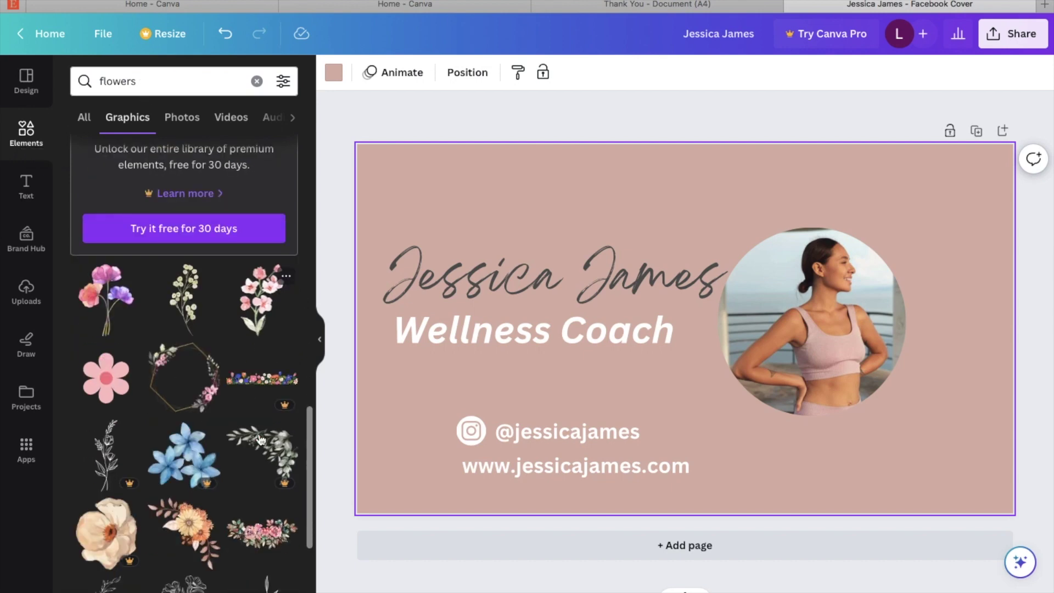
scroll(260, 439, "down", 2)
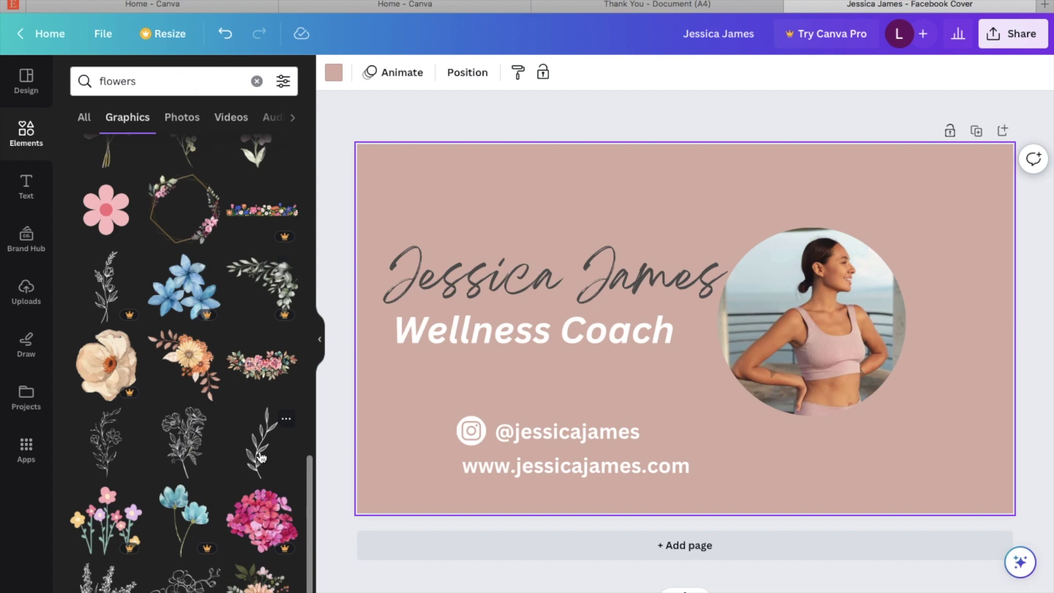
left_click(262, 457)
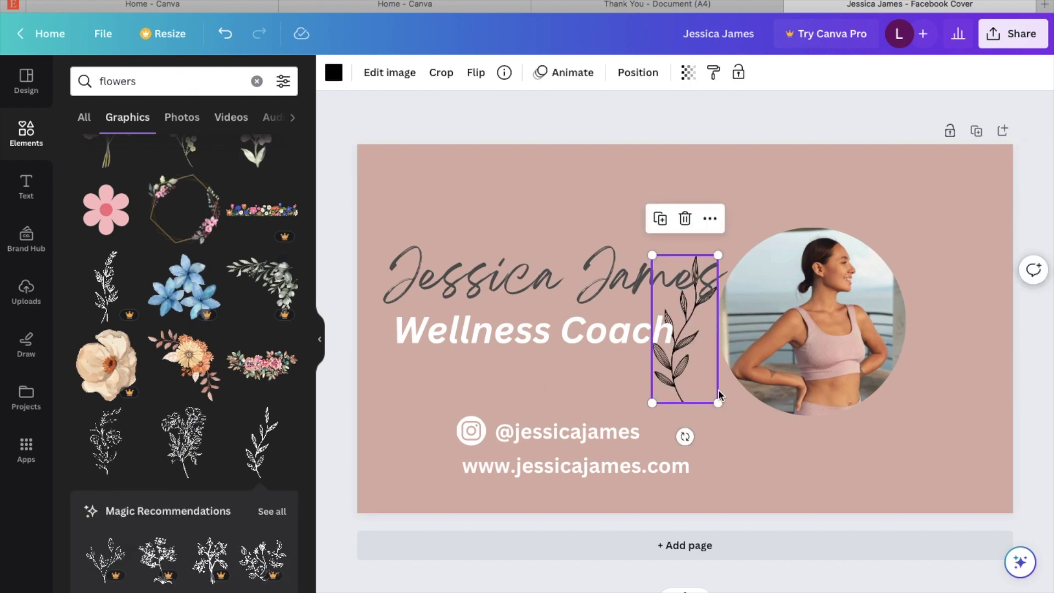
Step: Place the leaf in the lower-left corner, tilted about 20°, resized and dark grey
left_click_drag(689, 377, 408, 485)
left_click_drag(402, 543, 365, 524)
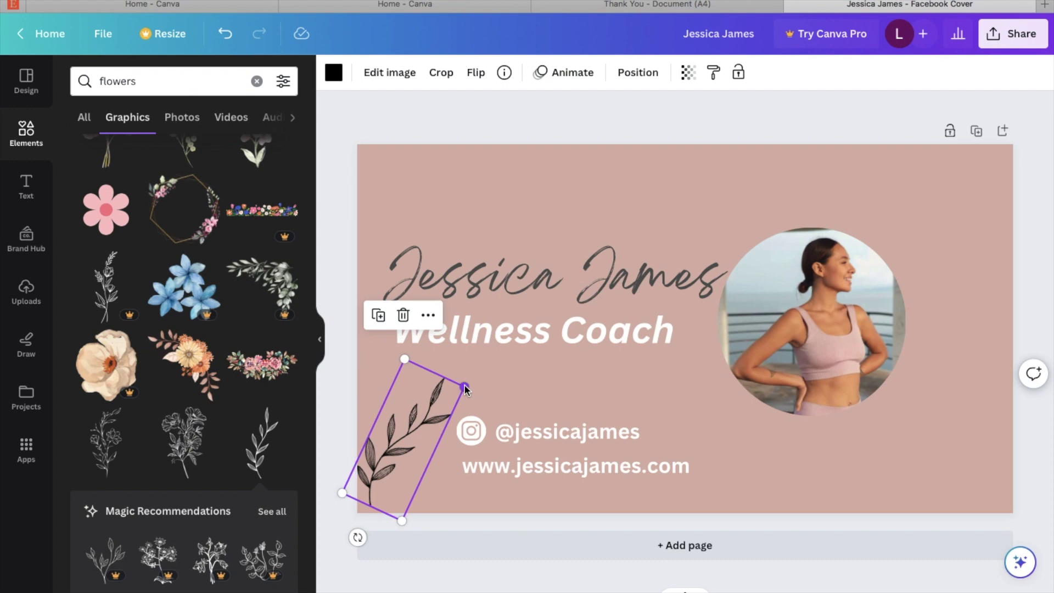
left_click_drag(461, 388, 442, 405)
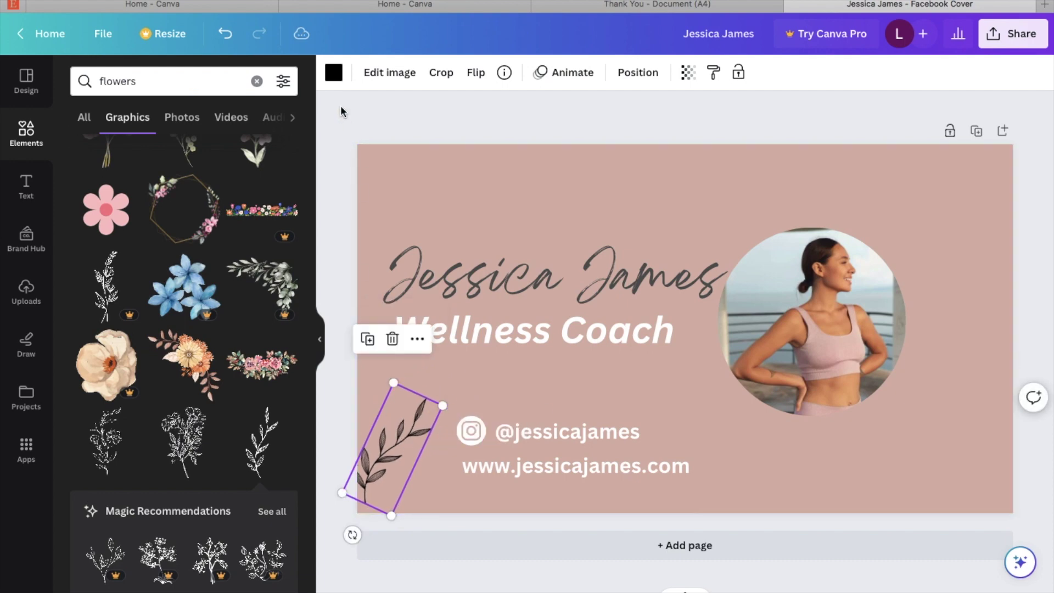
left_click(337, 80)
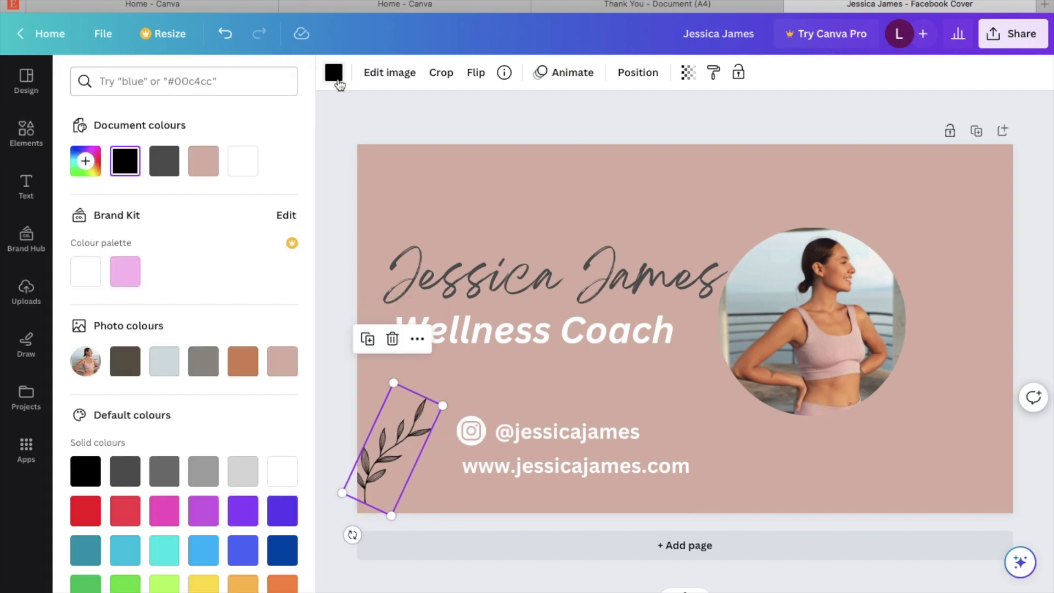
left_click(164, 161)
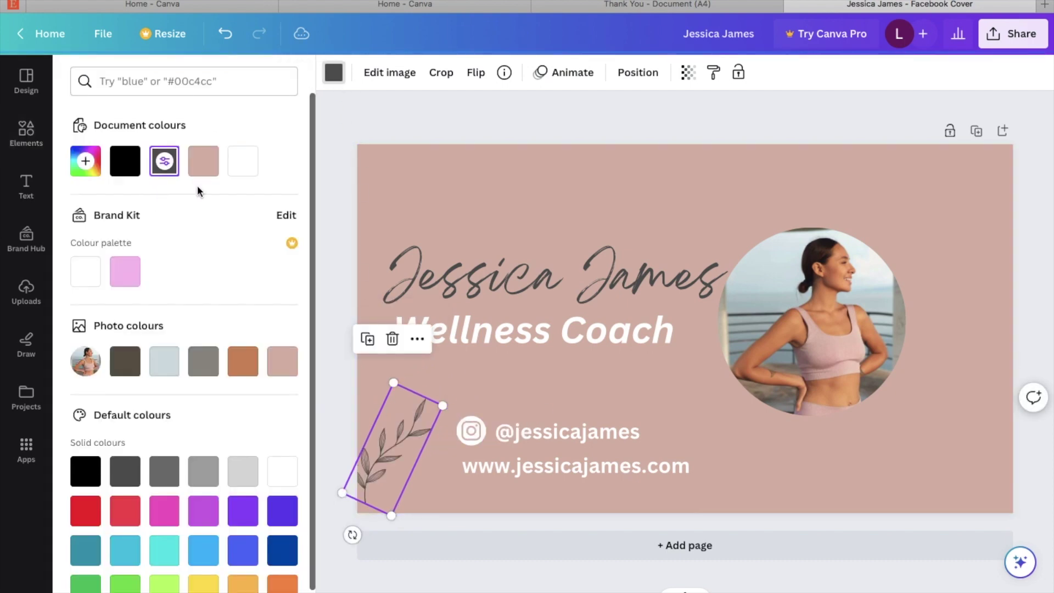
Step: Duplicate the leaf into the top-right corner, rotated diagonally
left_click(368, 339)
left_click_drag(410, 447, 933, 208)
left_click_drag(994, 240, 966, 237)
left_click(929, 440)
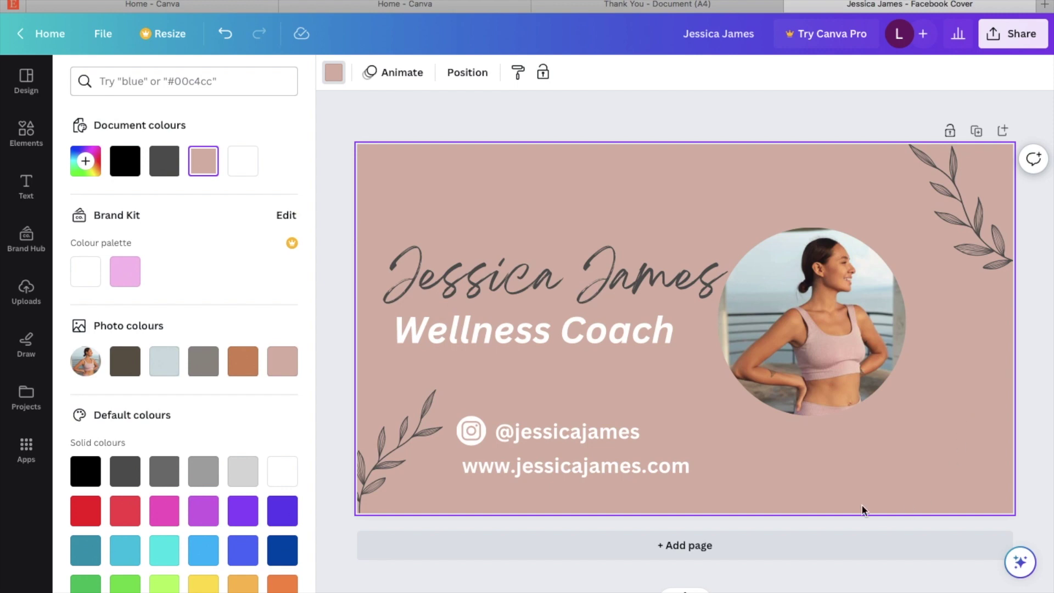
Step: Copy the Share > Template link URL for the wellness-coach Facebook cover design
left_click(1032, 42)
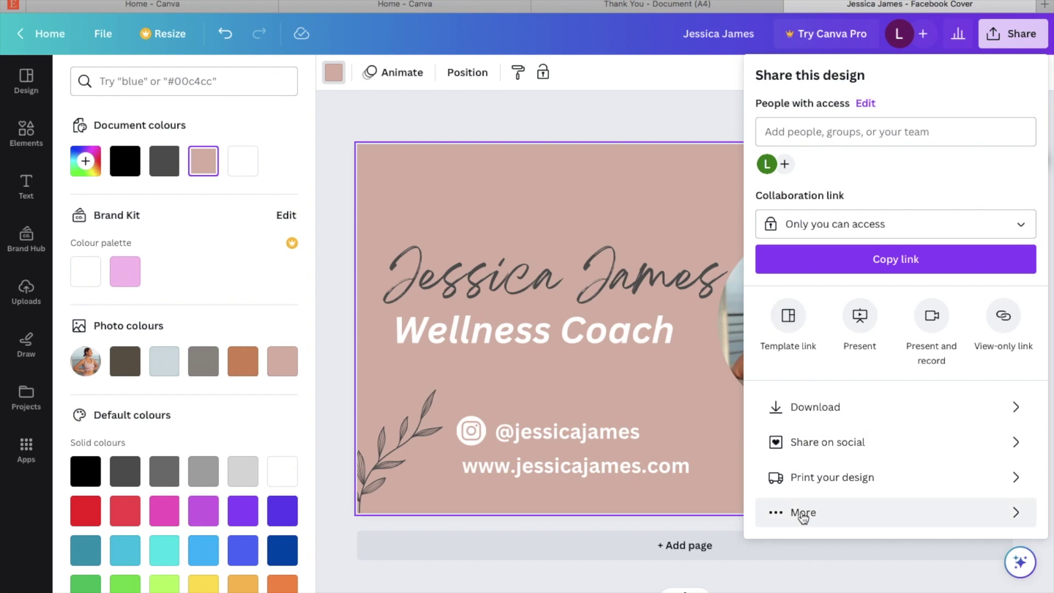
left_click(788, 321)
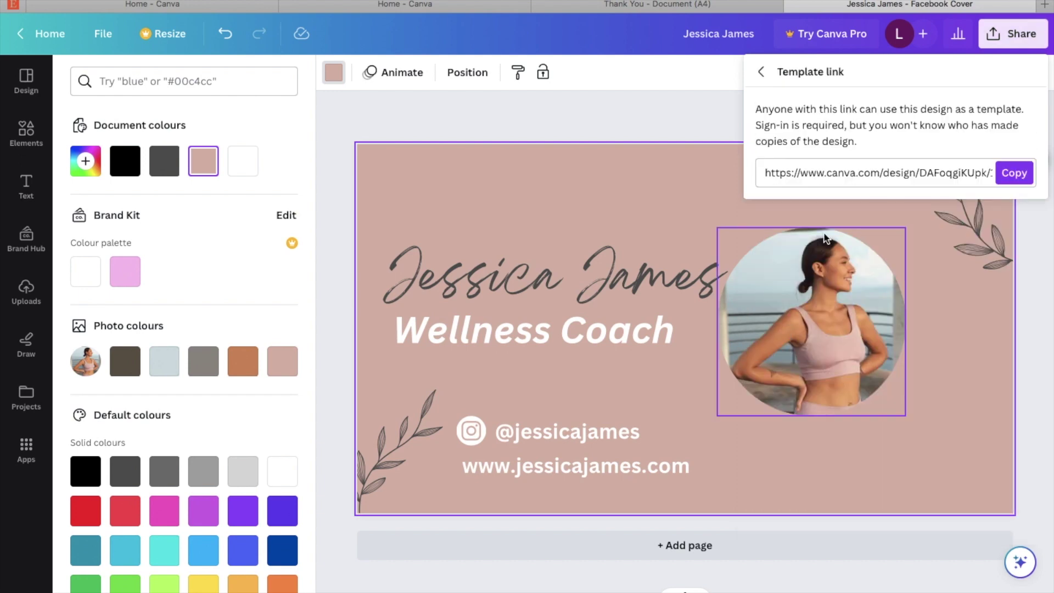
left_click(1016, 175)
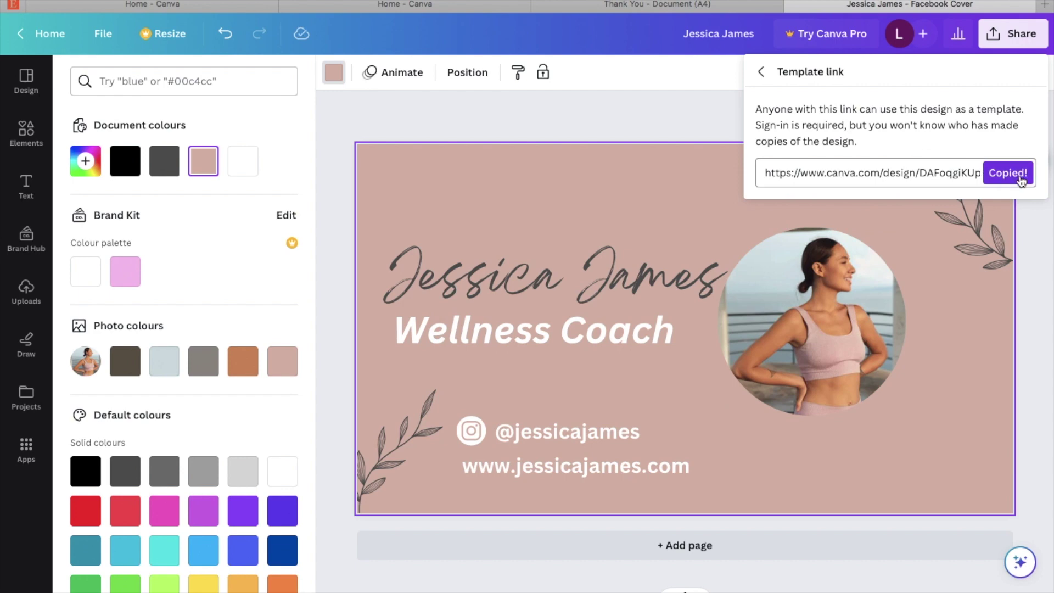
left_click(706, 7)
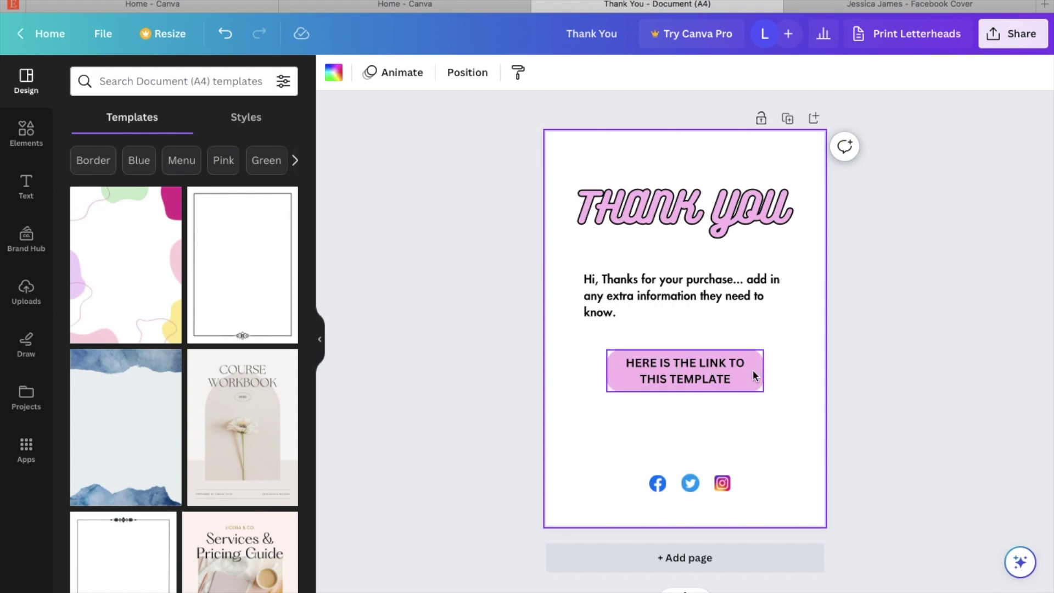
Step: Link the 'Here is the link to this template' button text to the pasted template URL
double_click(730, 375)
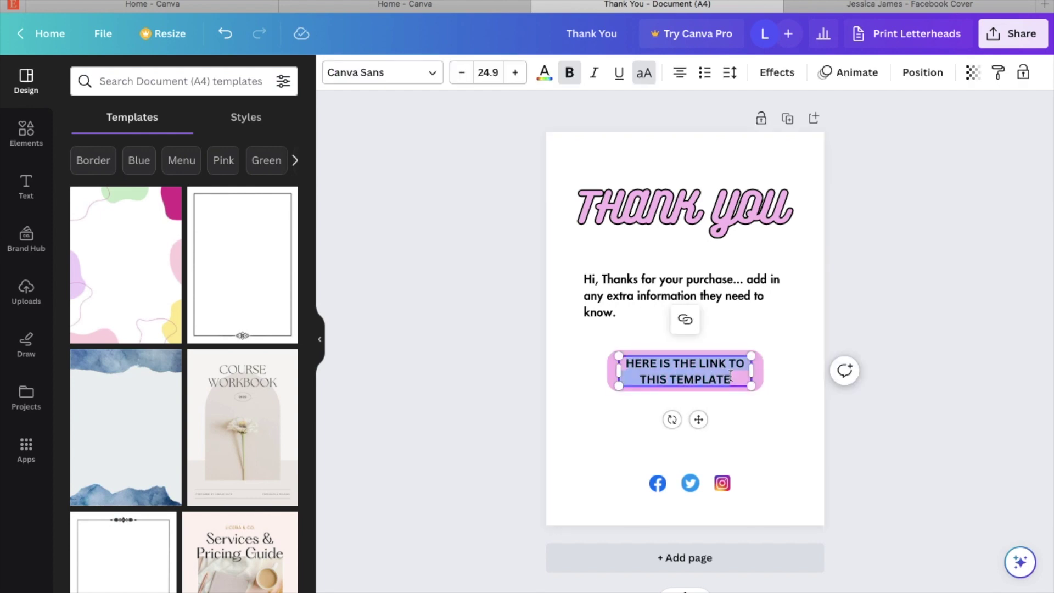
left_click(685, 320)
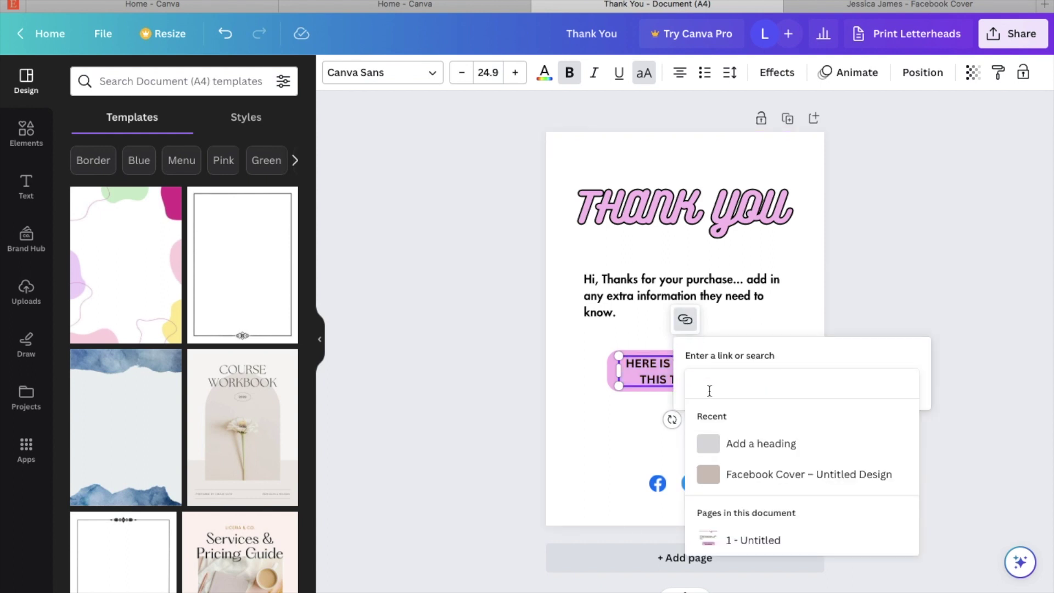
key("ctrl+v")
key("Return")
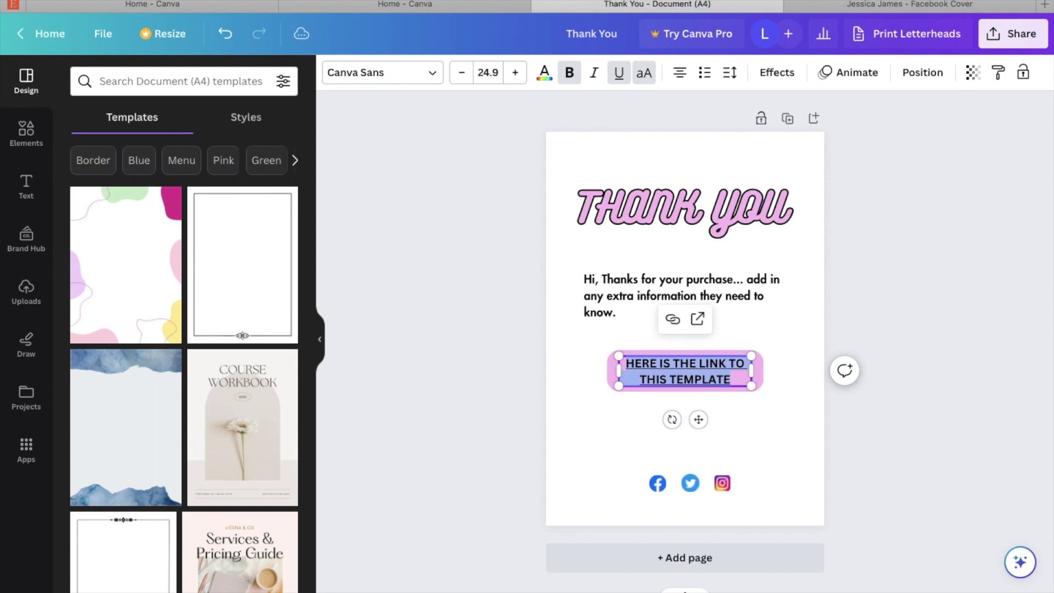
left_click(950, 307)
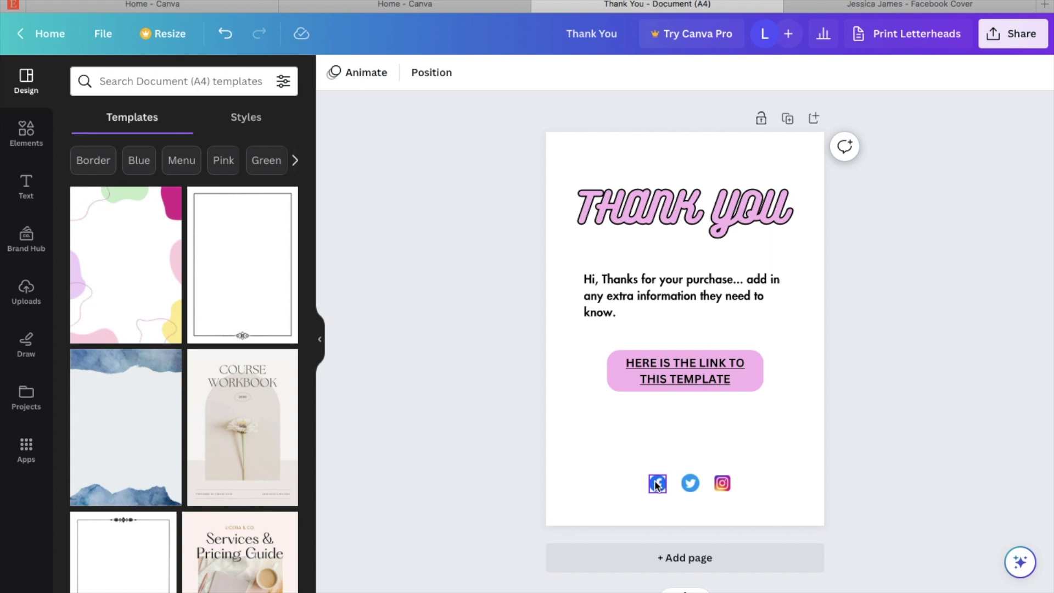
Step: Start adding a link to the Facebook icon, then dismiss the link box without one
left_click(657, 483)
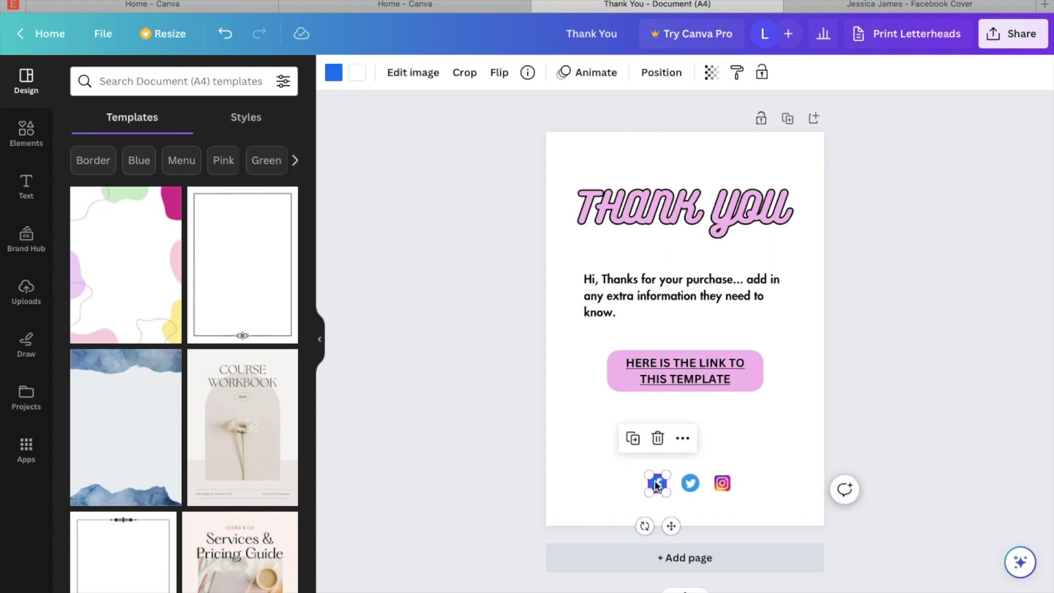
left_click(682, 439)
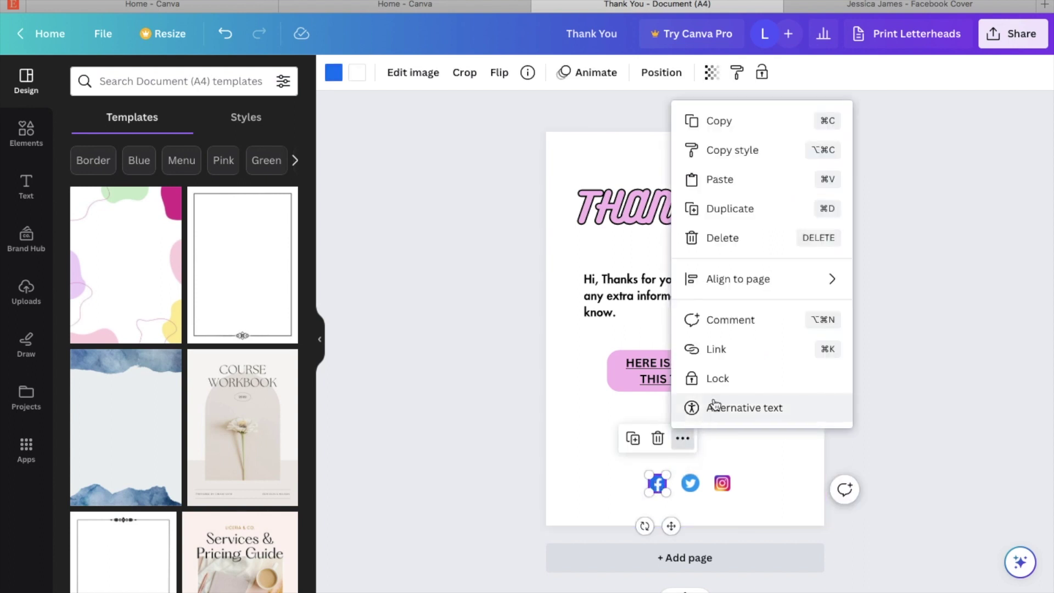
left_click(734, 353)
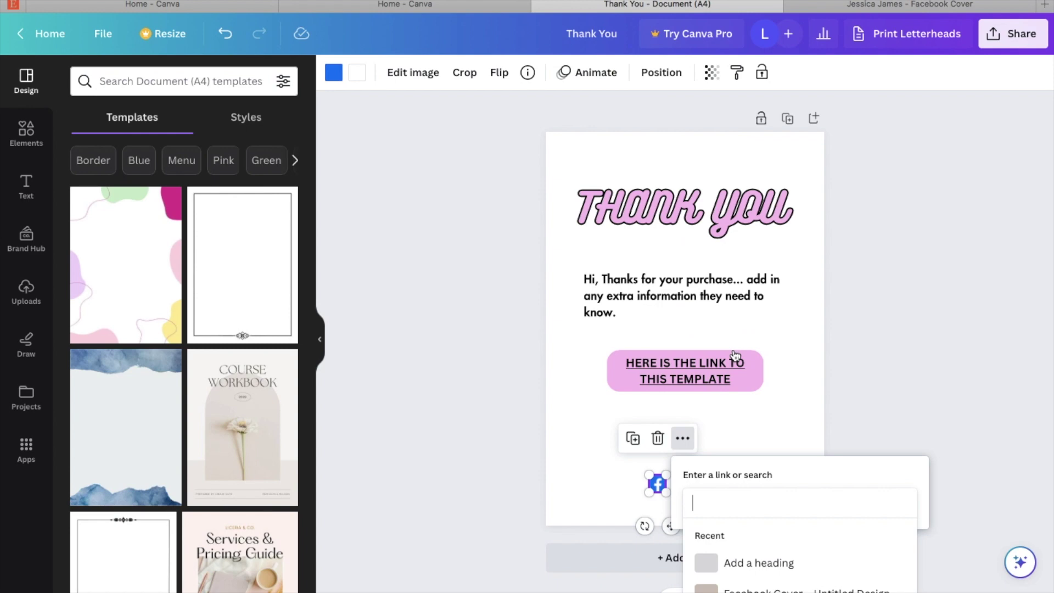
left_click(797, 434)
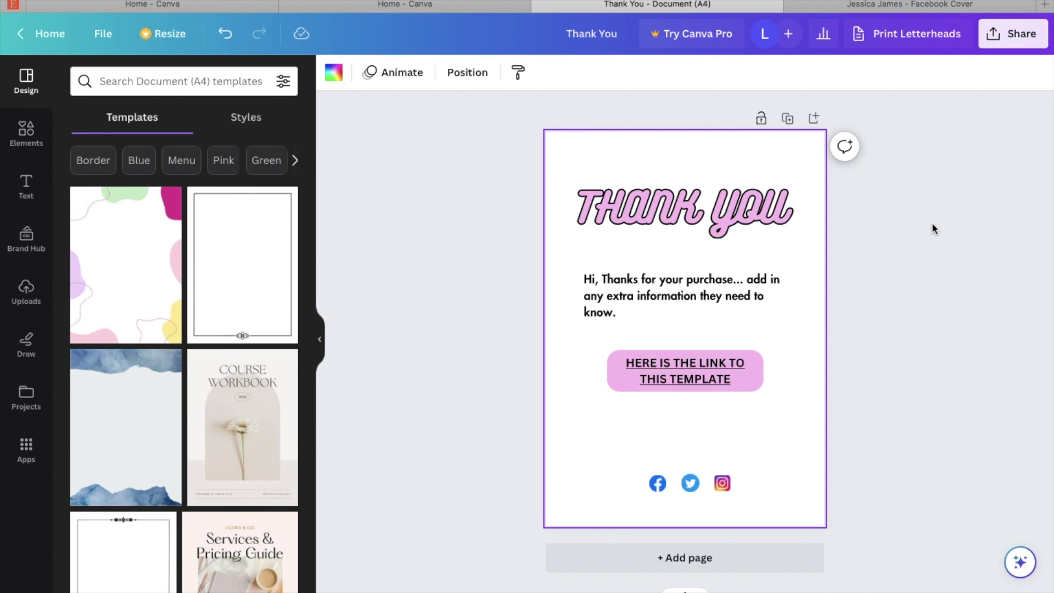
Step: Download the Thank You page through Share > Download with file type PDF Standard
left_click(1019, 36)
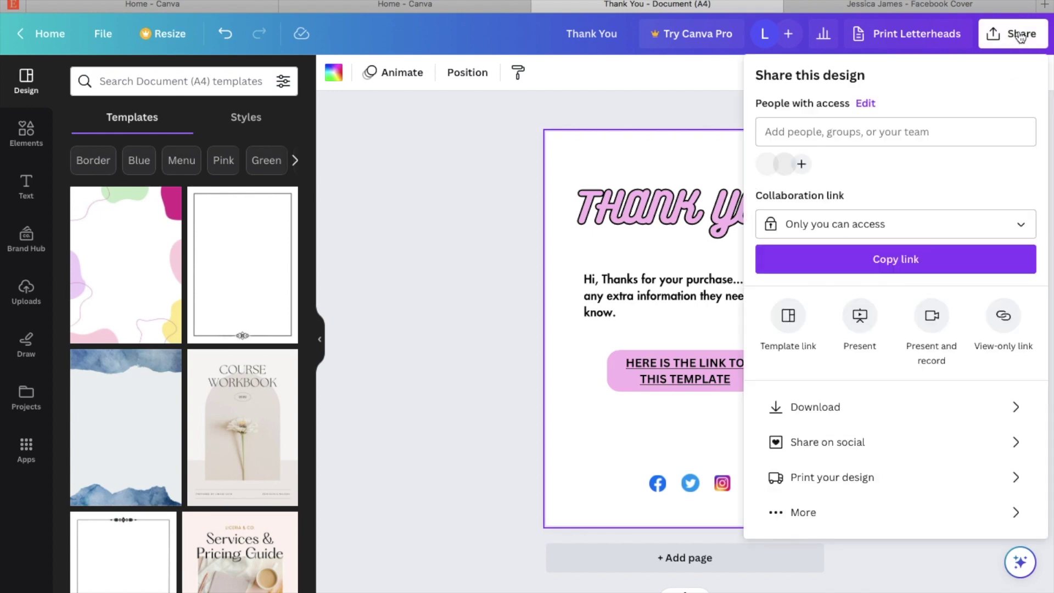
left_click(861, 411)
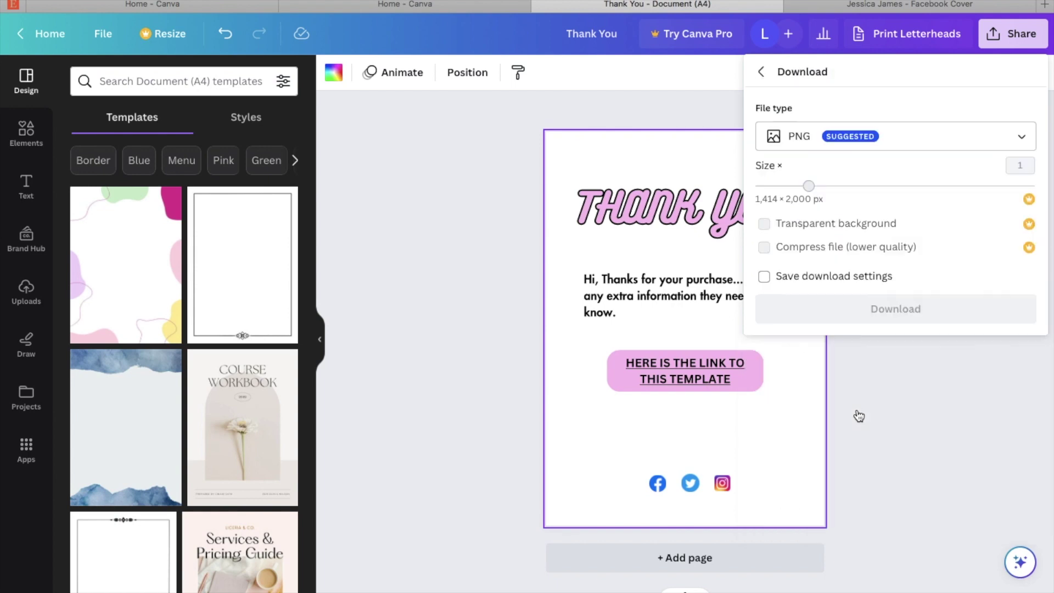
left_click(1014, 145)
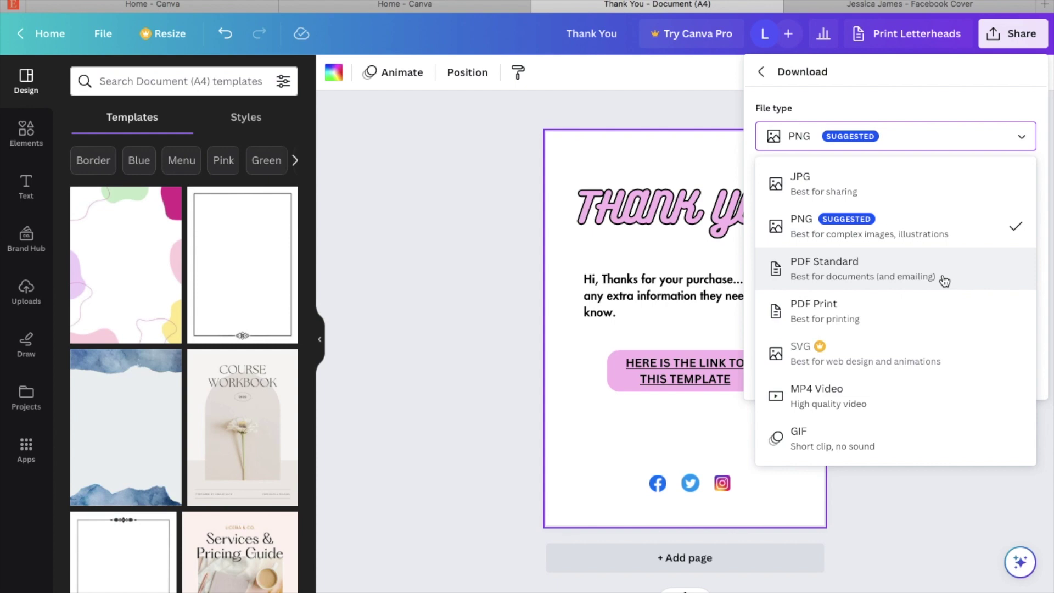
left_click(943, 281)
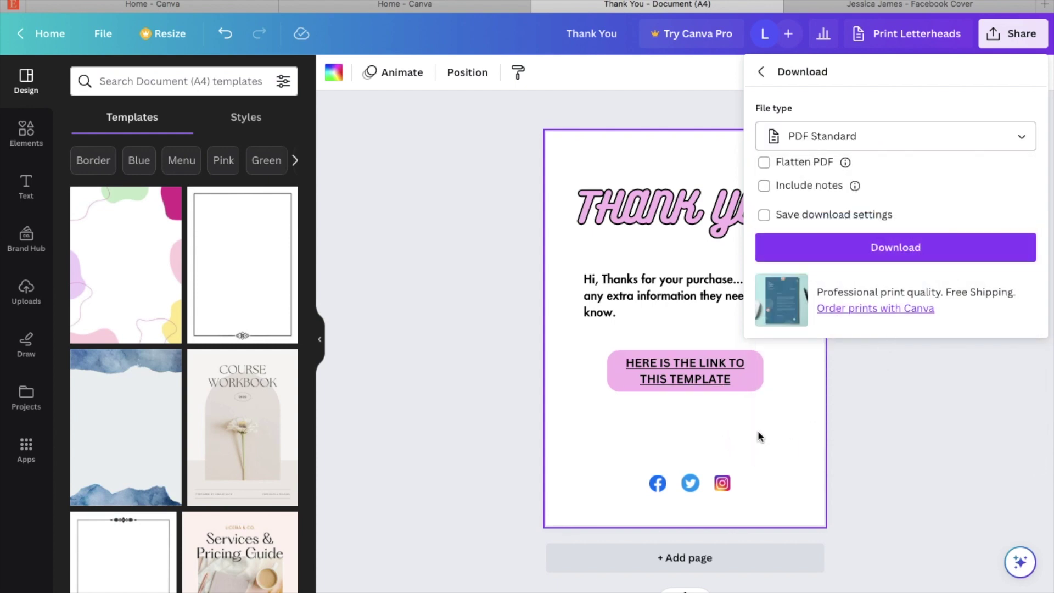
left_click(838, 256)
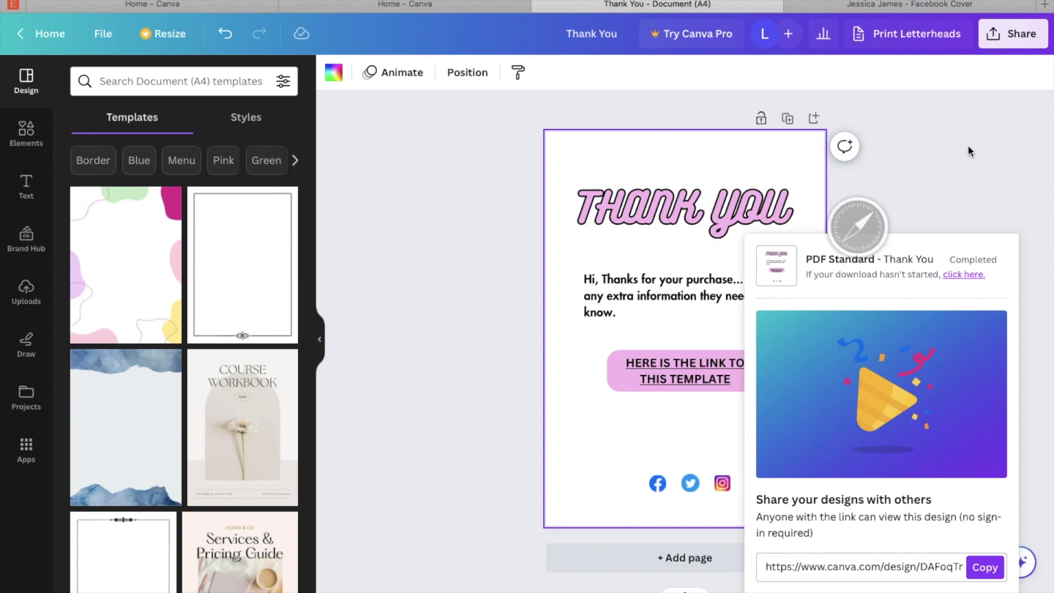
Step: View the downloaded Thank You PDF full screen in Preview and follow its template-link button
scroll(775, 179, "down", 5)
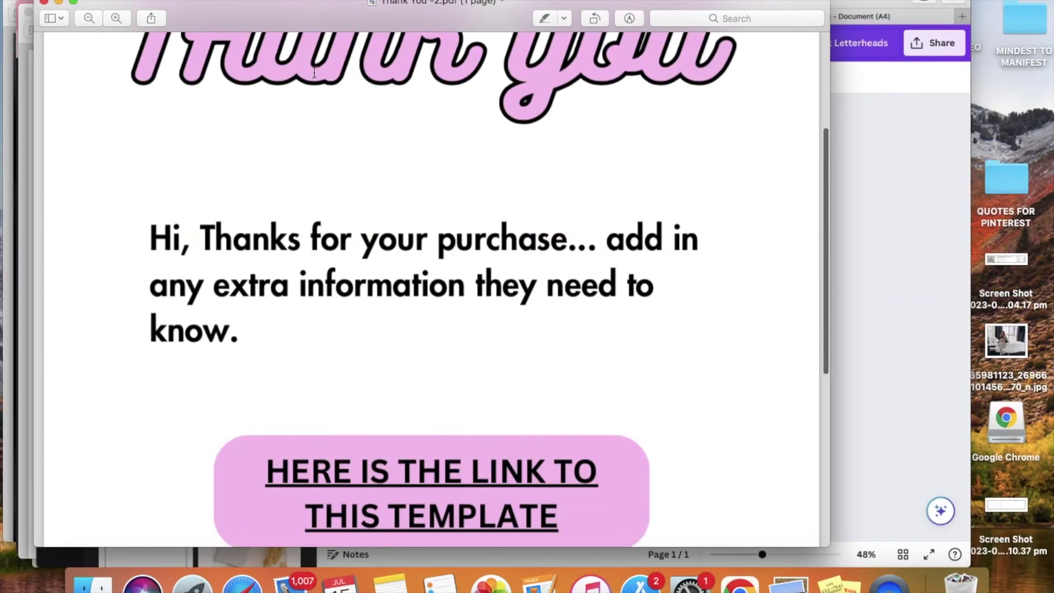
left_click(73, 3)
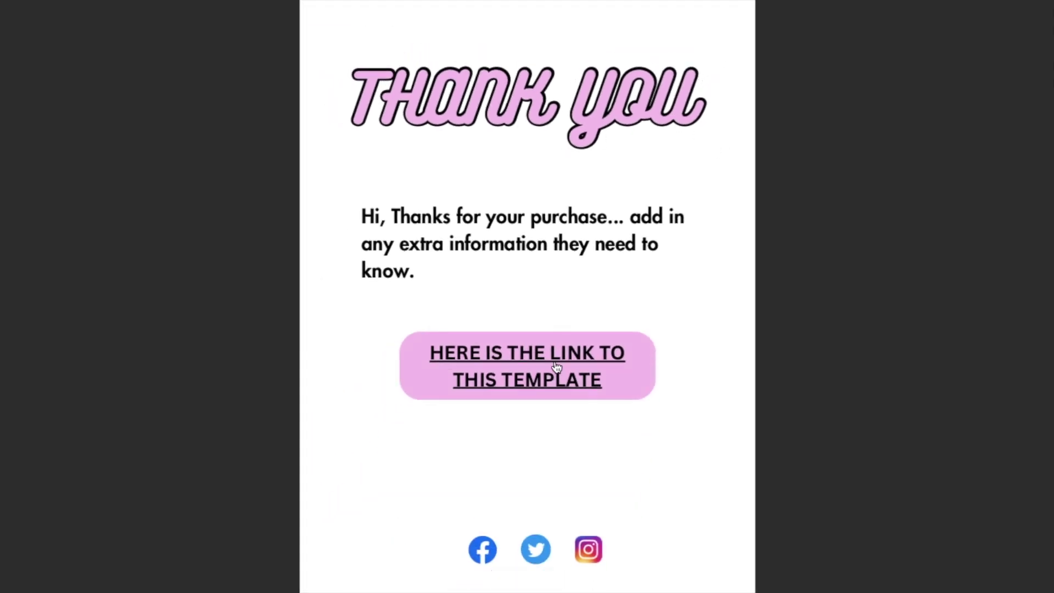
mouse_move(565, 360)
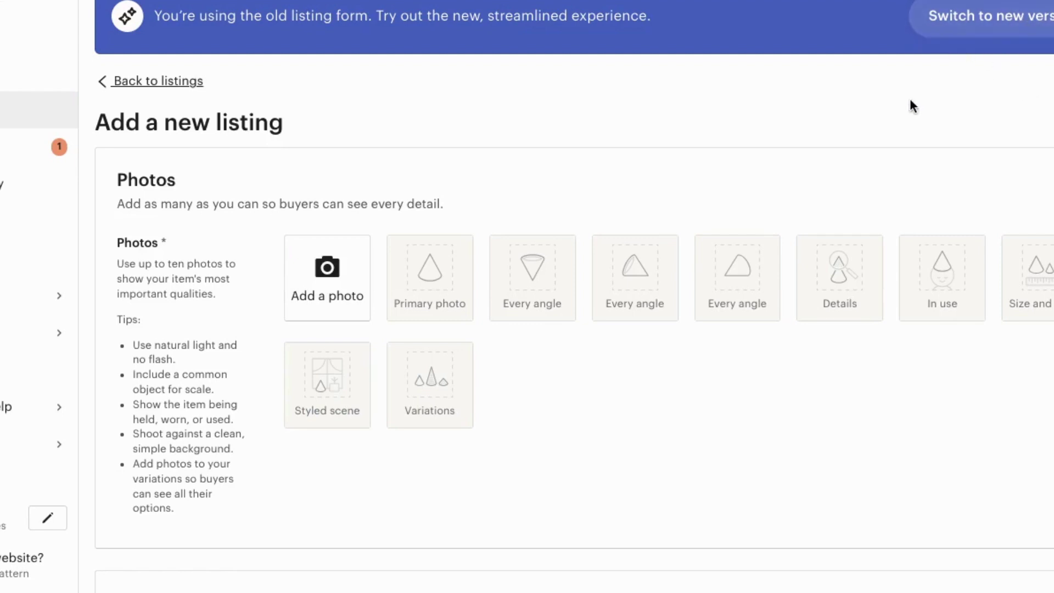
Step: Scroll through the Add a new listing form at its Photos section
scroll(848, 239, "down", 2)
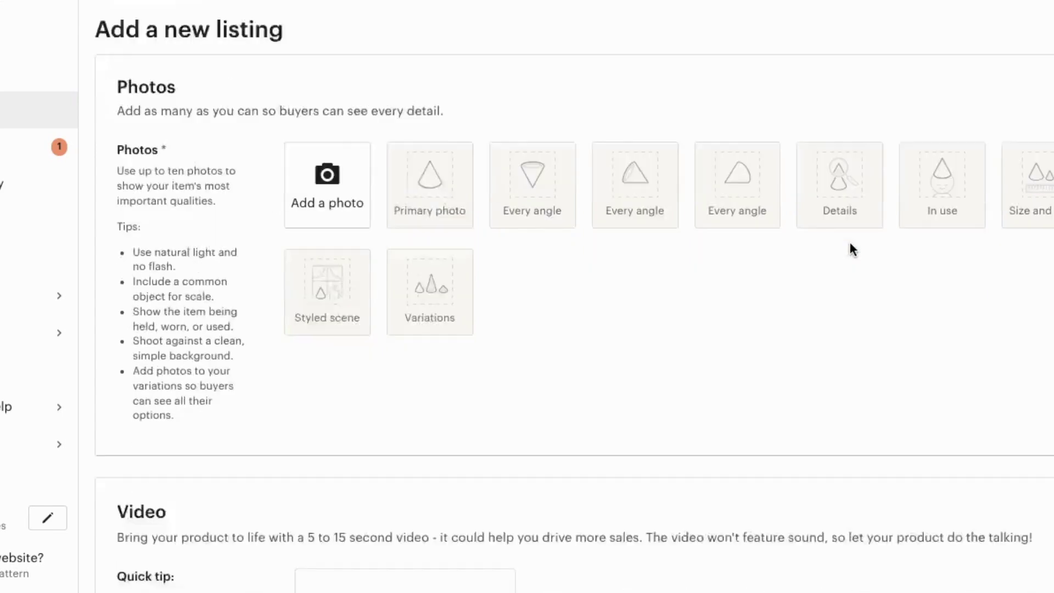
scroll(849, 240, "up", 2)
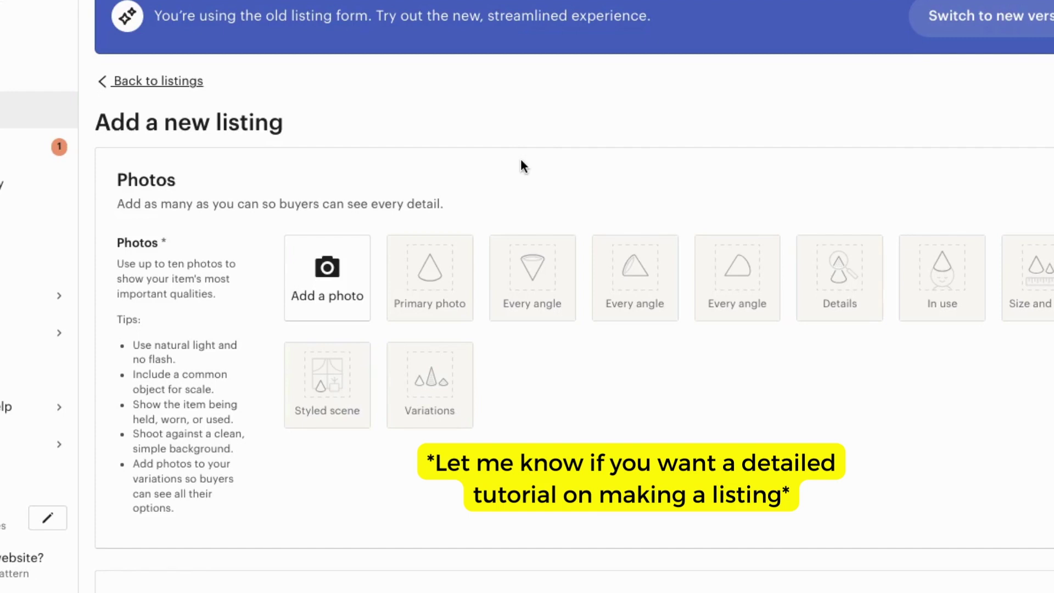
Step: Upload purple smoke woman.png from Downloads as the listing's first photo
left_click(338, 275)
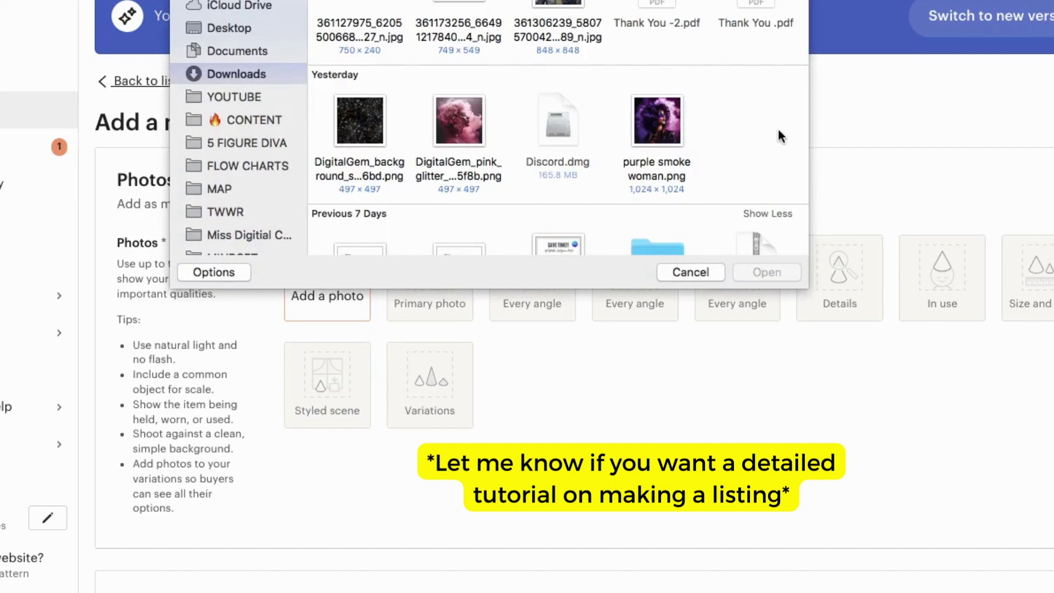
left_click(664, 123)
left_click(780, 270)
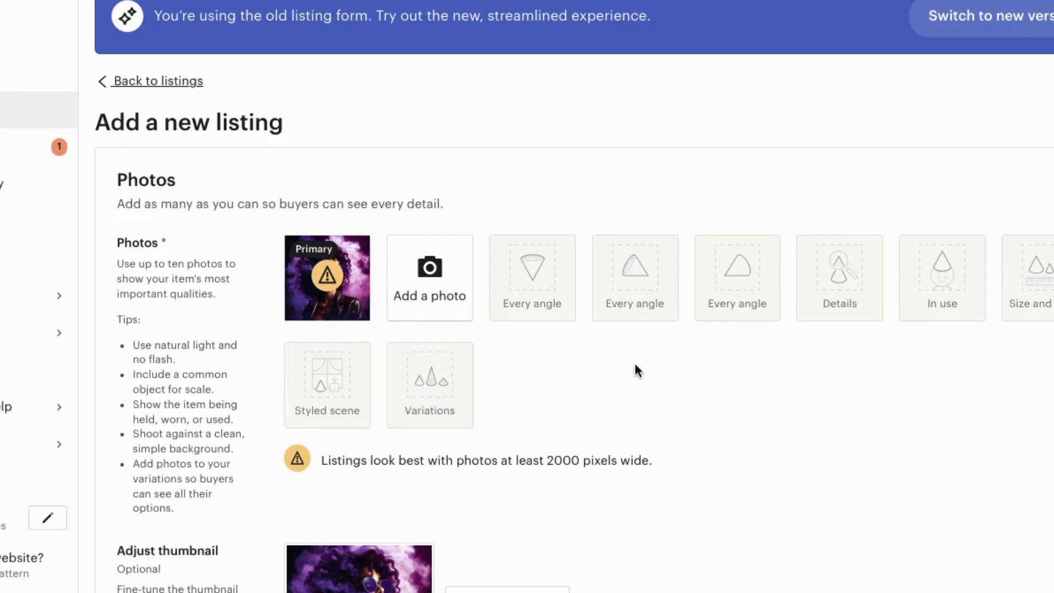
scroll(918, 391, "down", 6)
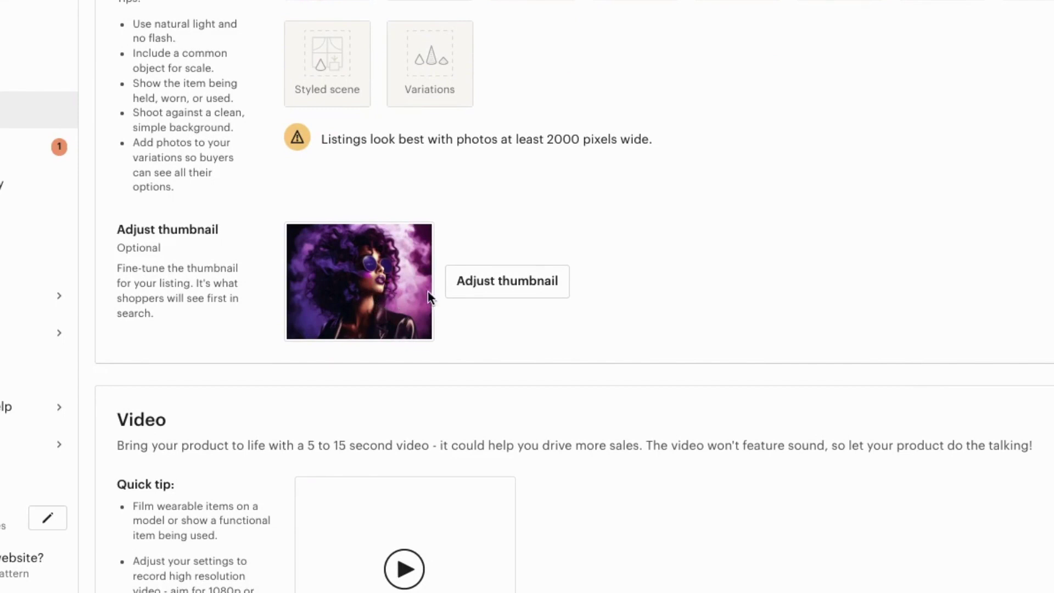
Step: Enter 'GHGHGH' as the listing title
scroll(880, 237, "down", 4)
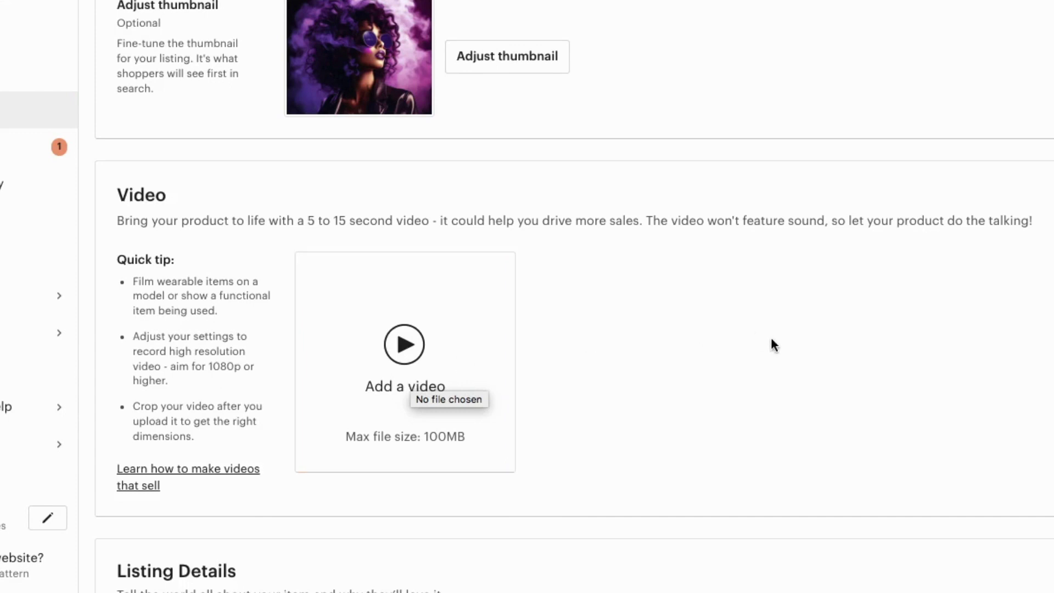
scroll(772, 344, "down", 5)
left_click(461, 334)
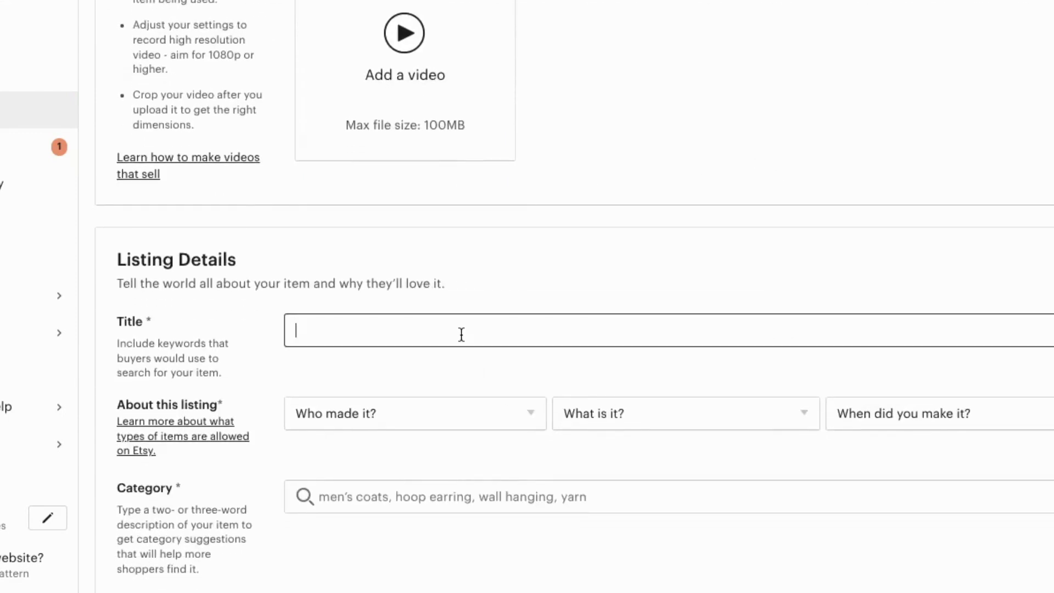
type("GHGHGH")
left_click(683, 297)
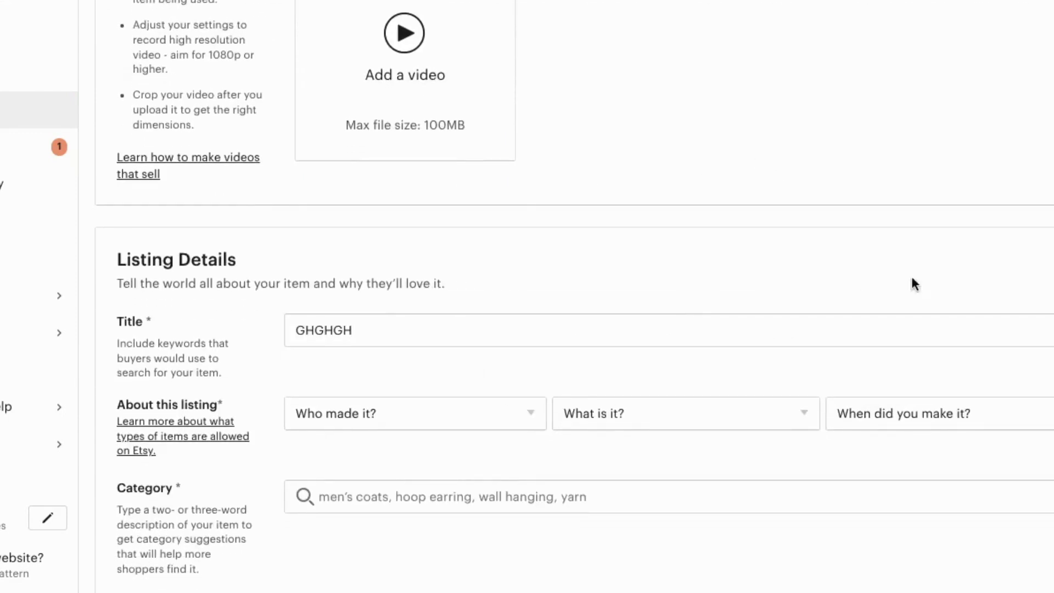
Step: Set who made it to I did, a finished product, made 2020 - 2023
scroll(1028, 308, "down", 2)
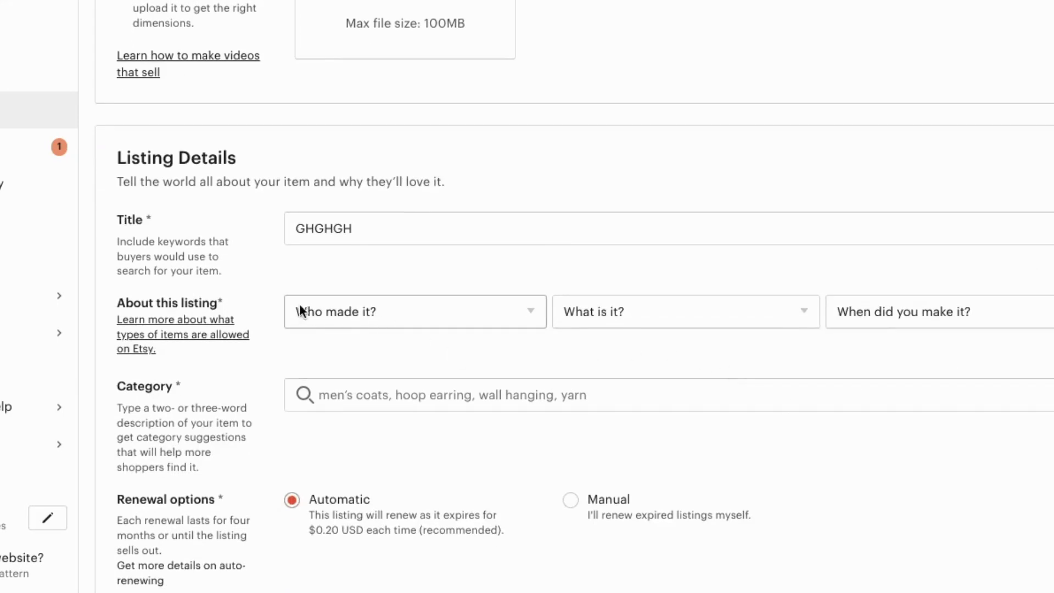
left_click(524, 310)
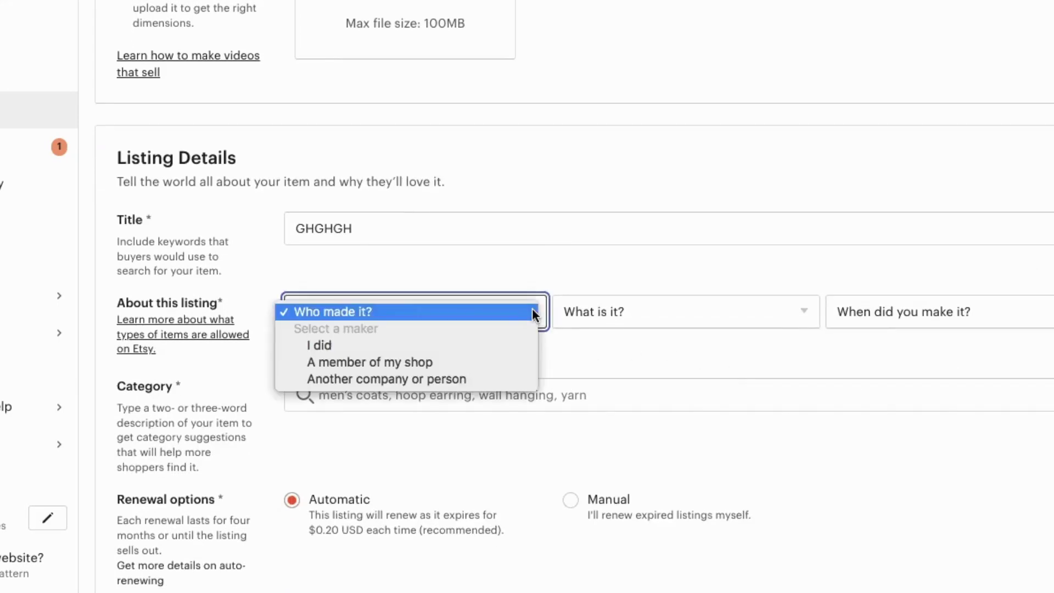
left_click(475, 343)
left_click(660, 317)
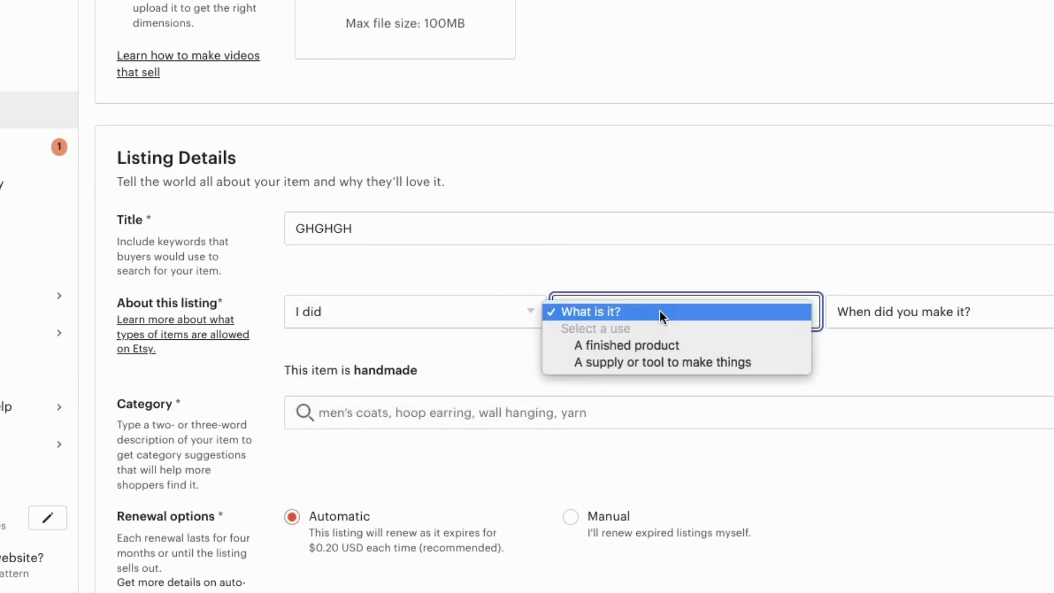
left_click(653, 345)
left_click(874, 323)
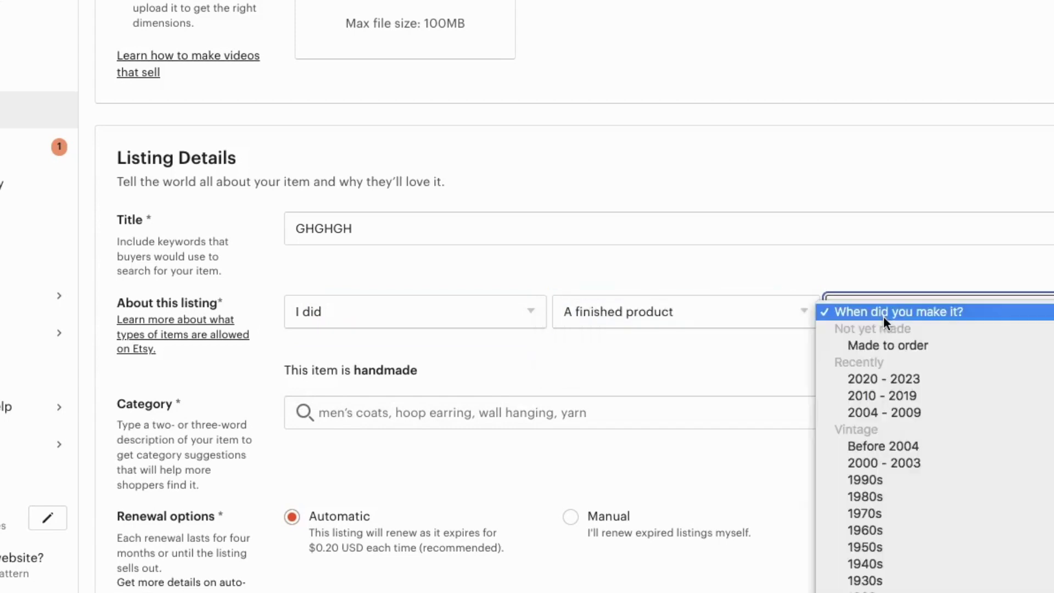
left_click(880, 378)
Step: Search 'TEMP' and set the category to Templates under Design & Templates
left_click(543, 409)
type("TE")
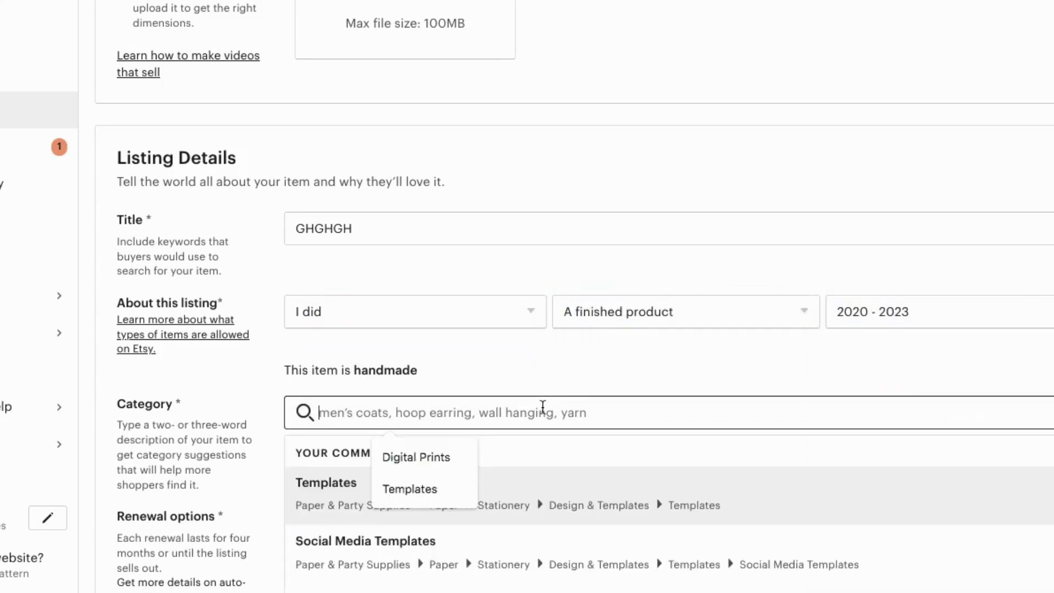
type("MP")
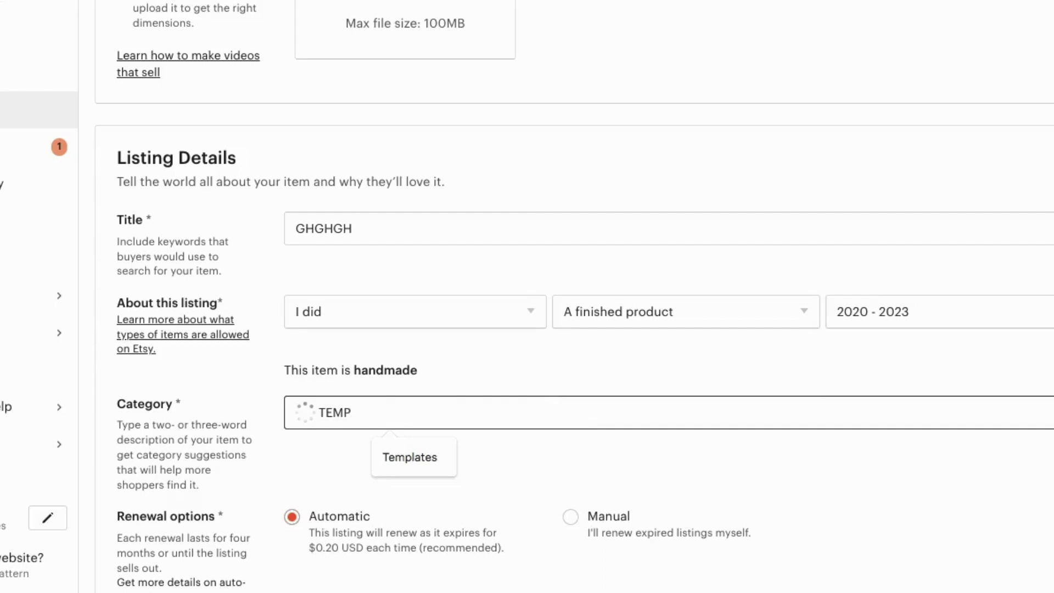
left_click(420, 450)
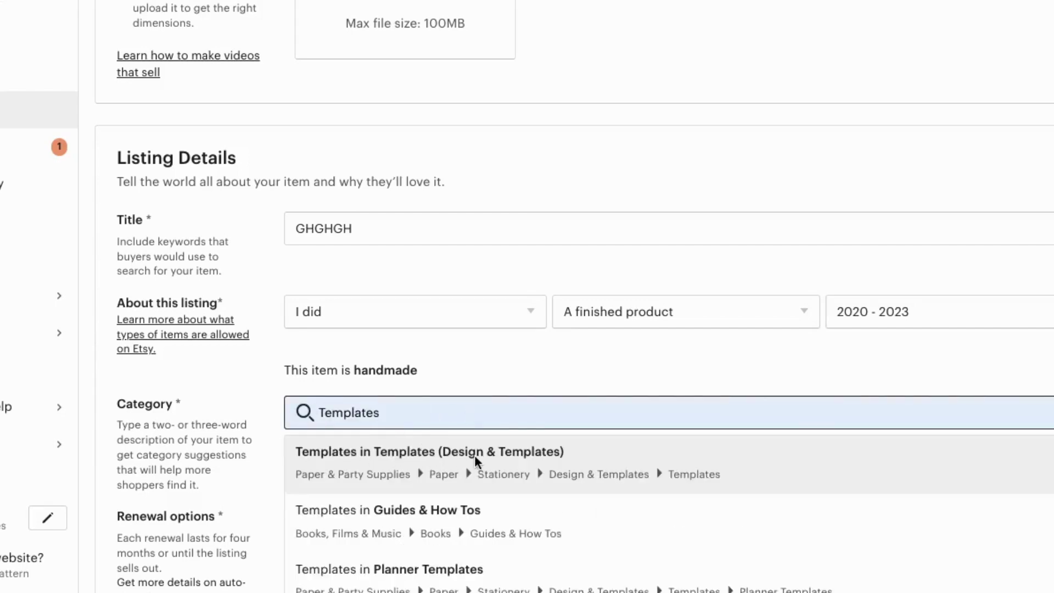
left_click(176, 337)
scroll(177, 337, "down", 4)
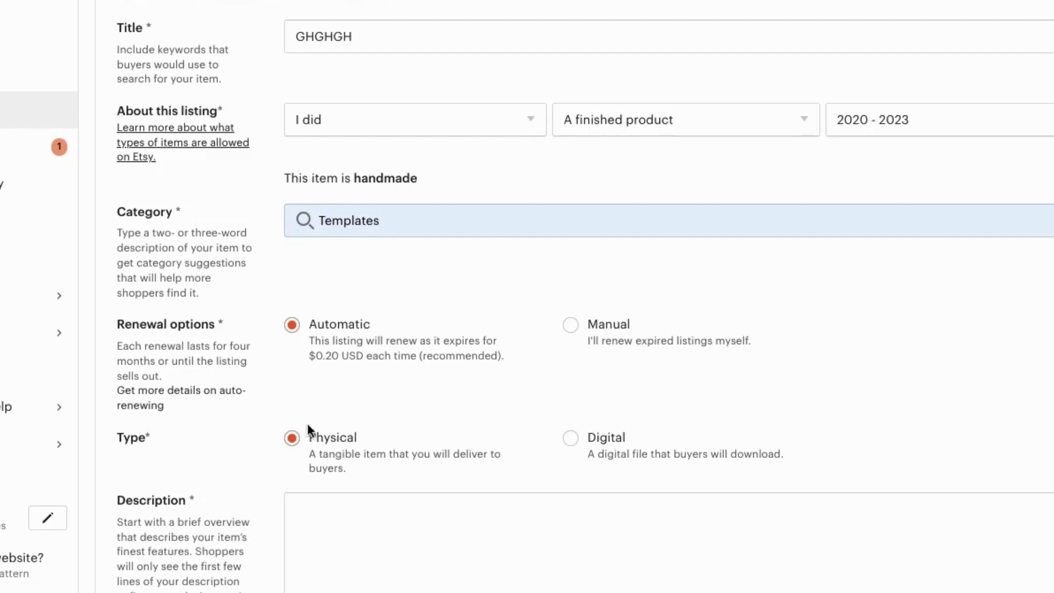
Step: Mark the listing as a digital item and write the description 'GHGHGH'
scroll(291, 417, "down", 2)
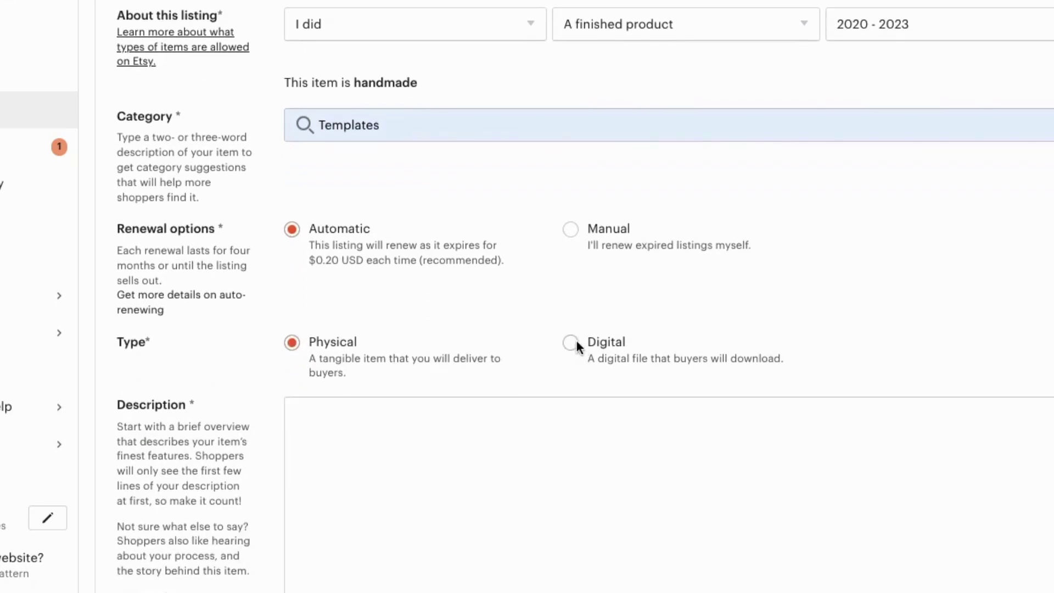
left_click(571, 343)
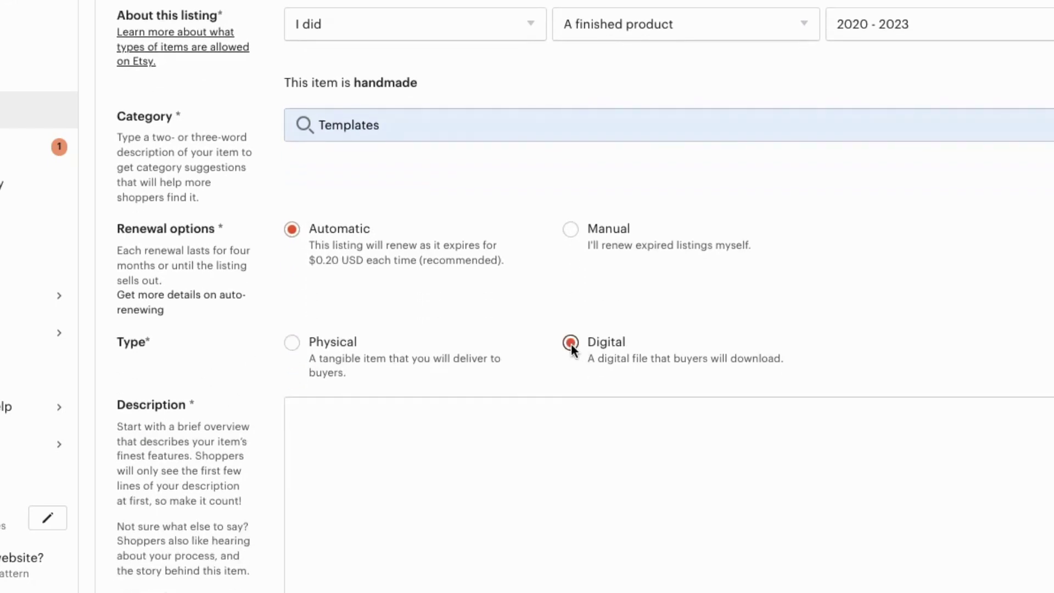
left_click(478, 457)
scroll(478, 457, "down", 1)
type("GHGH")
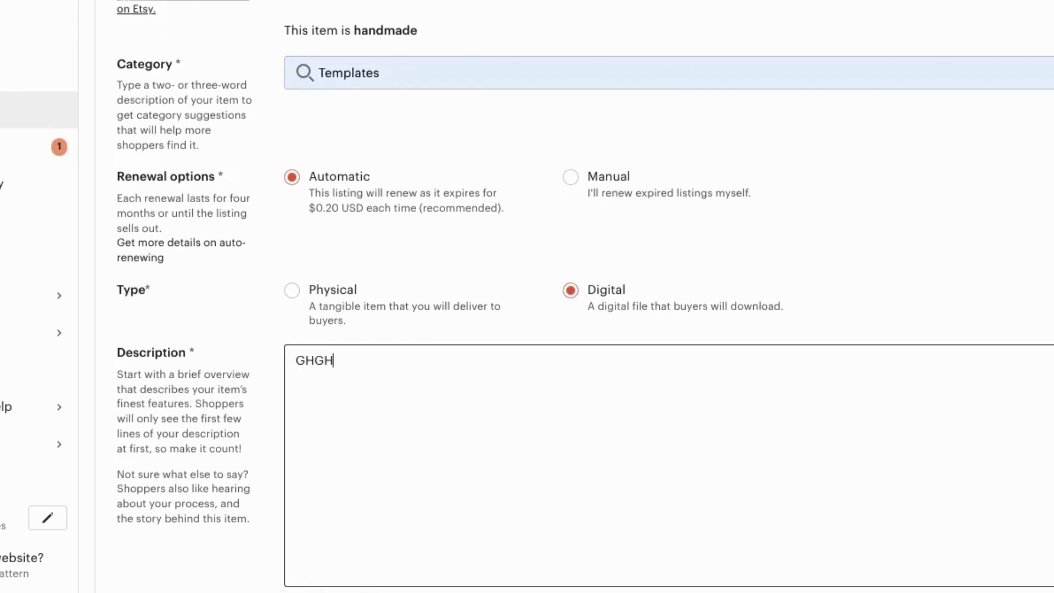
type("GH")
scroll(710, 479, "down", 8)
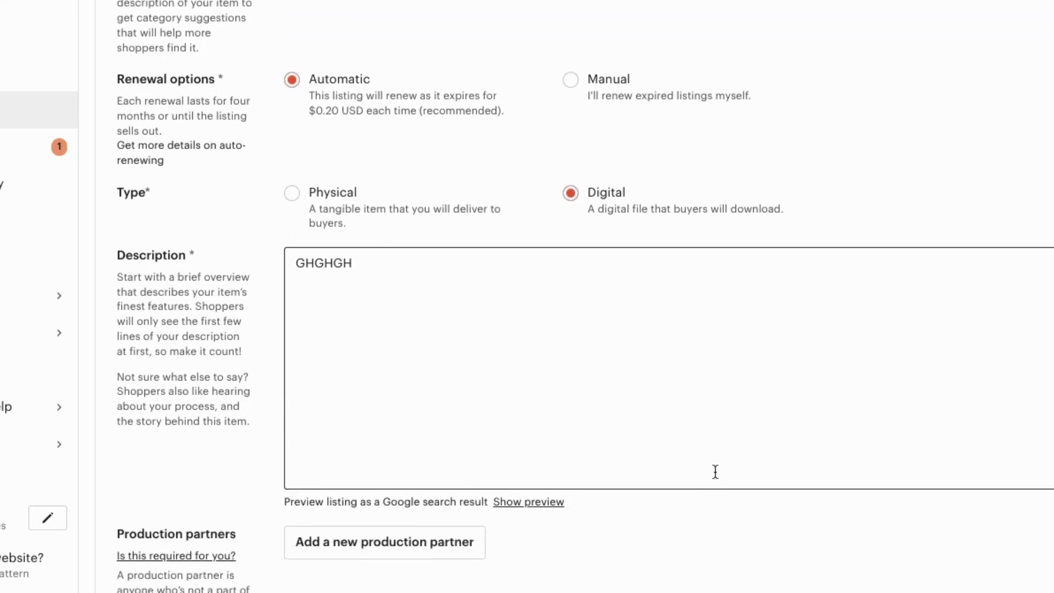
scroll(801, 371, "down", 2)
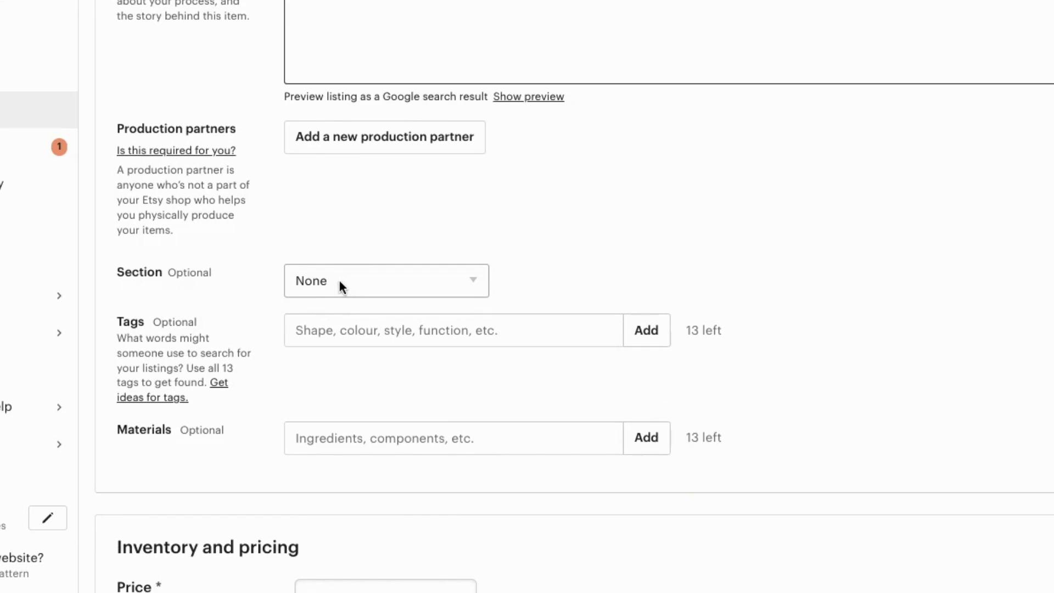
left_click(334, 336)
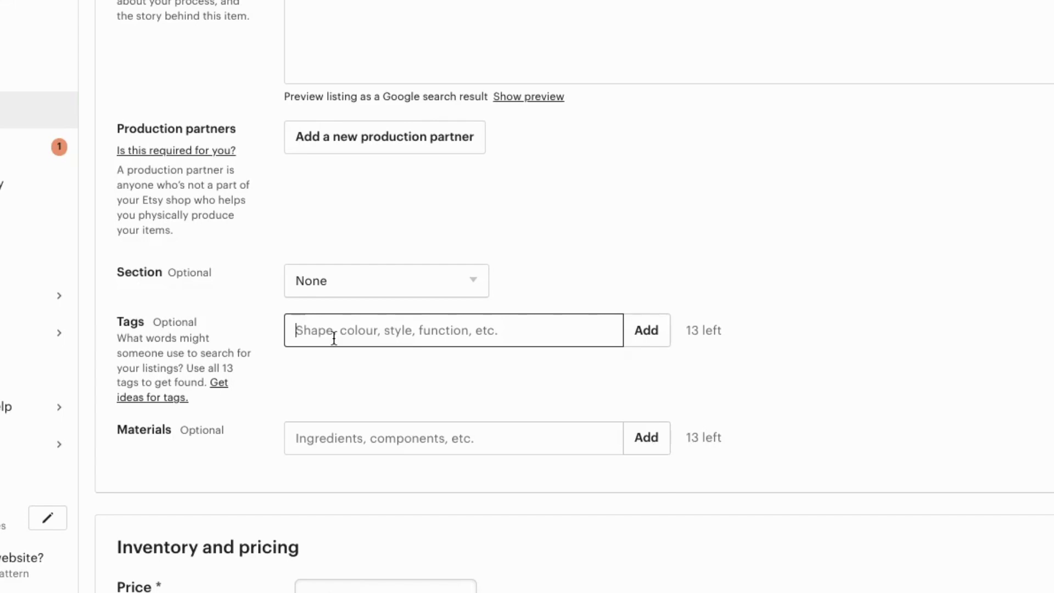
scroll(838, 227, "down", 2)
scroll(839, 227, "down", 5)
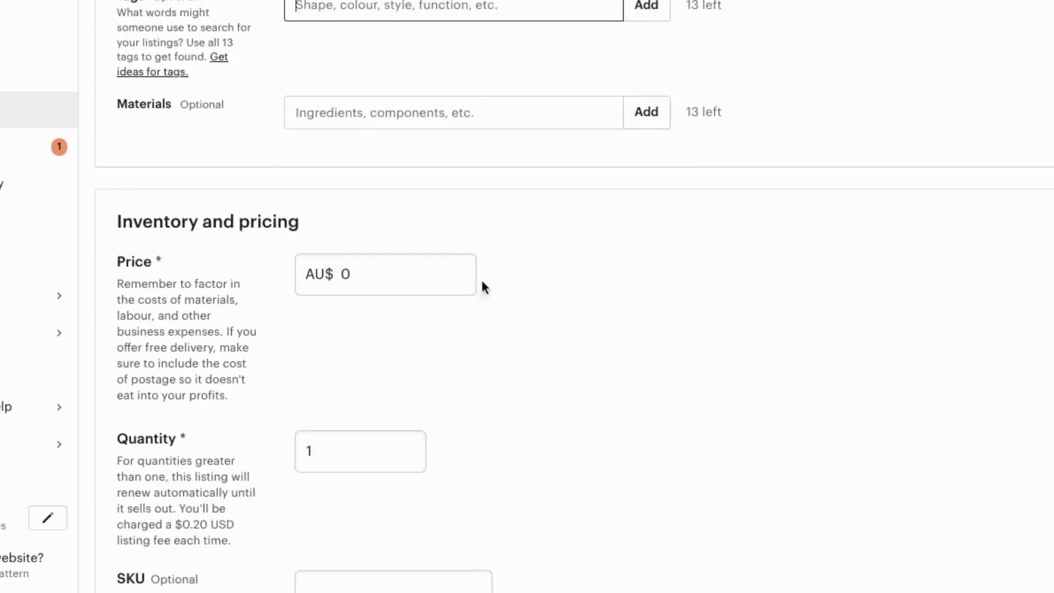
Step: Set the price to AU$ 5.00 and the quantity to 999
left_click(363, 276)
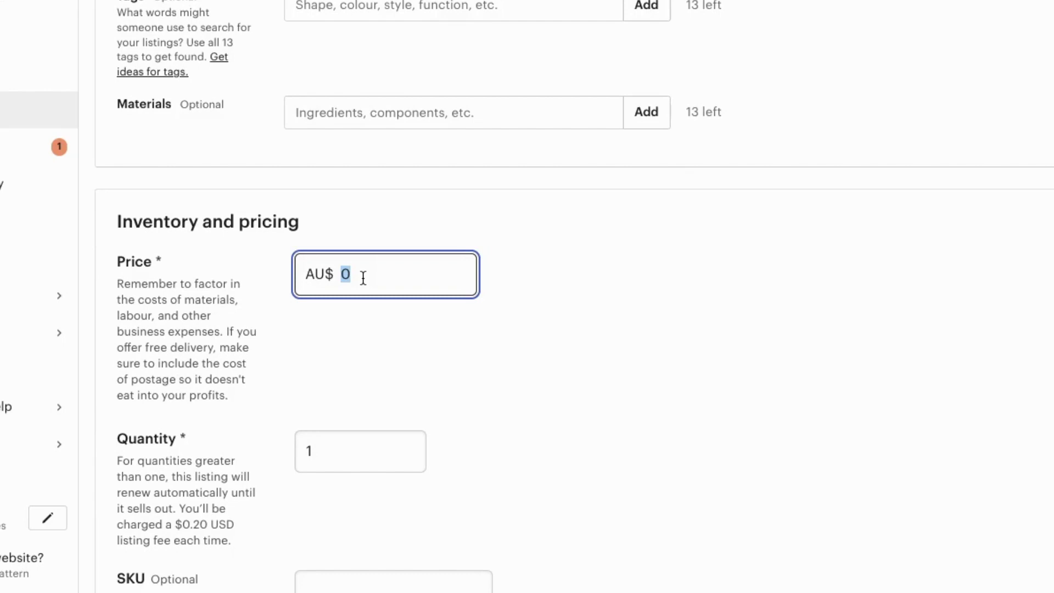
key("BackSpace")
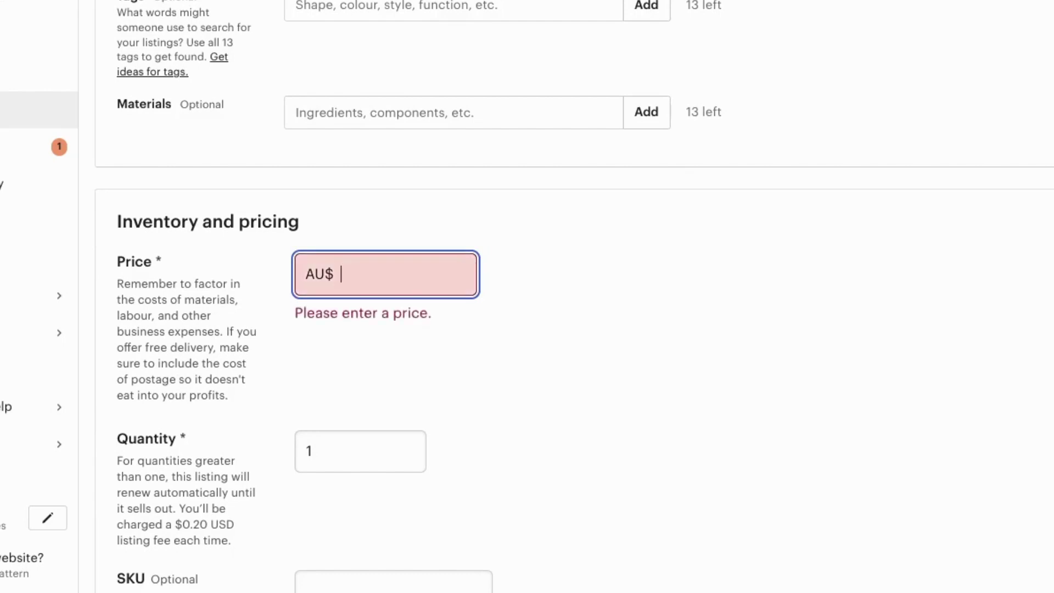
type("5")
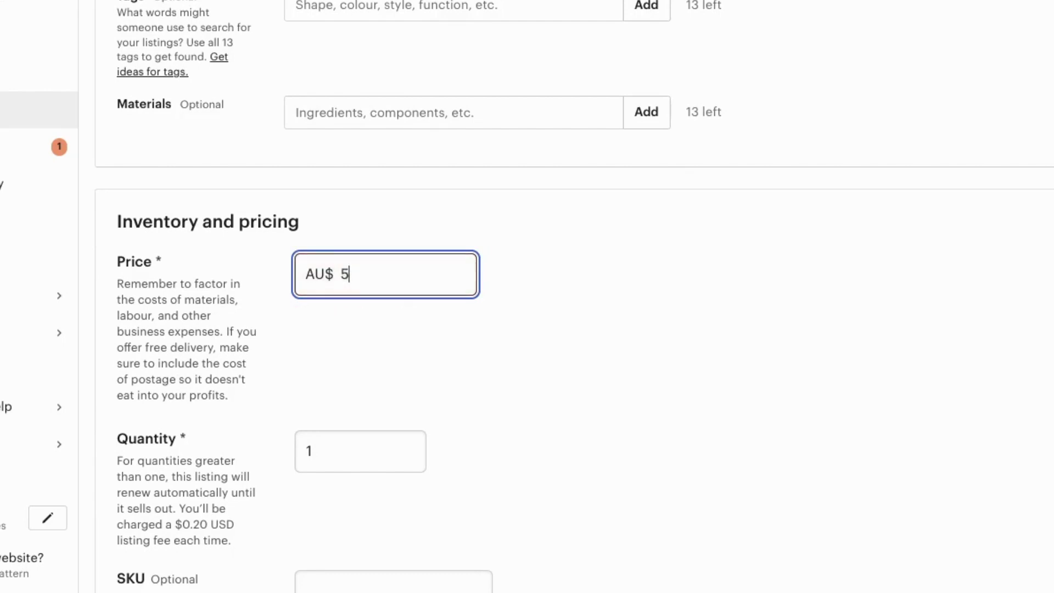
double_click(322, 451)
type("999")
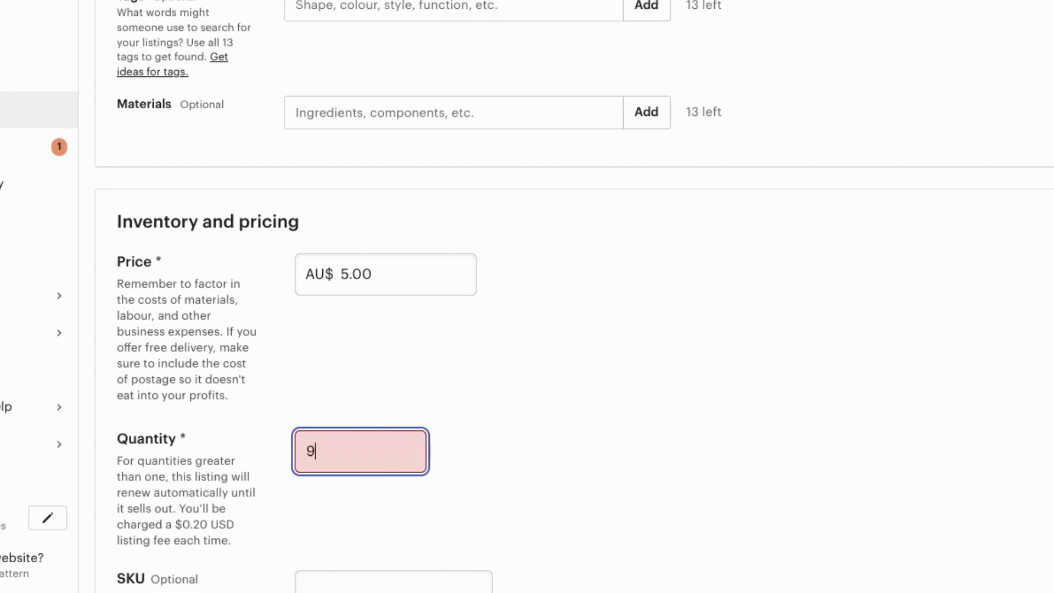
left_click(653, 484)
scroll(759, 395, "down", 2)
scroll(759, 396, "down", 9)
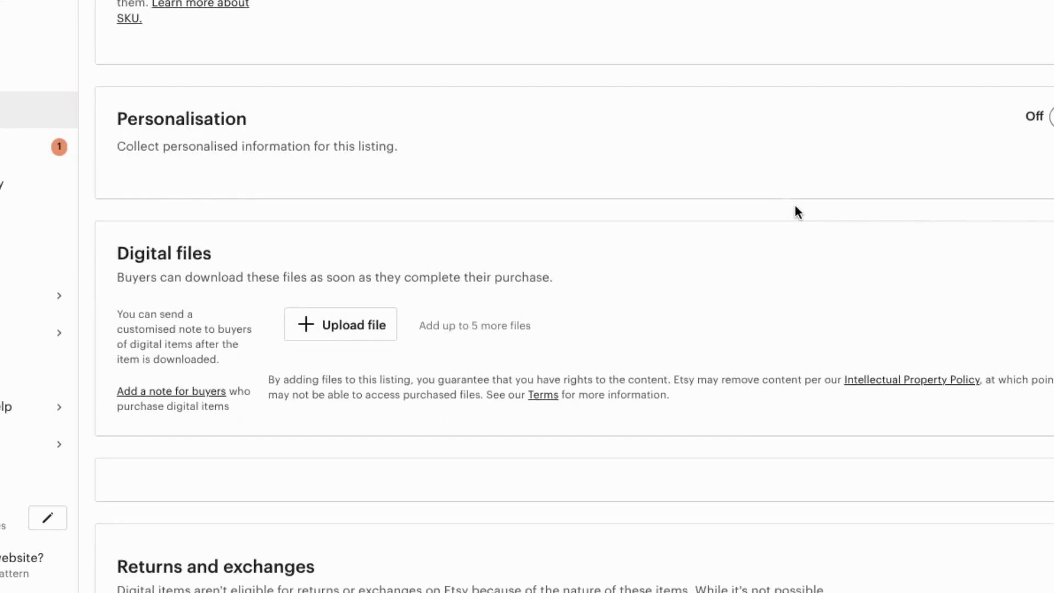
Step: Upload the Thank You PDF from Downloads under Digital files
left_click(322, 334)
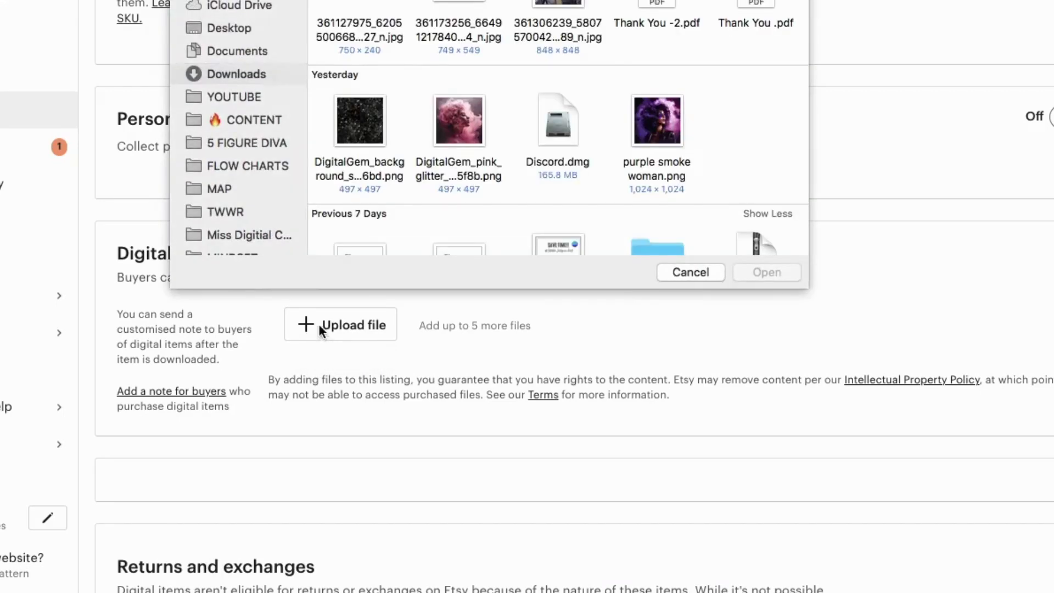
type("Thank You .")
left_click(751, 271)
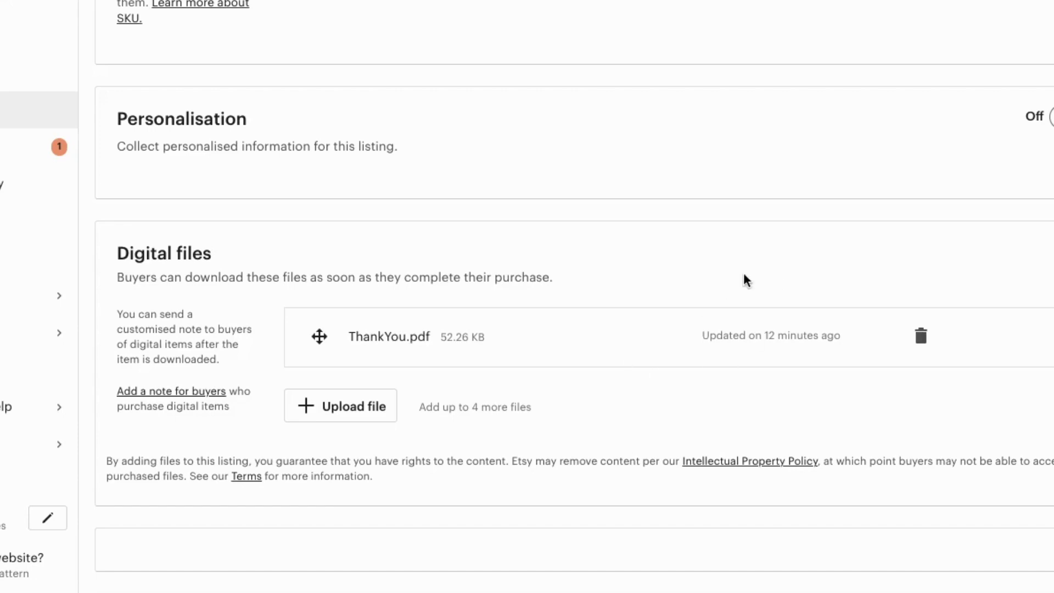
scroll(743, 280, "down", 2)
scroll(743, 280, "up", 15)
Step: Select 'Maybe later' for Etsy Ads in the listing's Marketing section
scroll(744, 274, "down", 20)
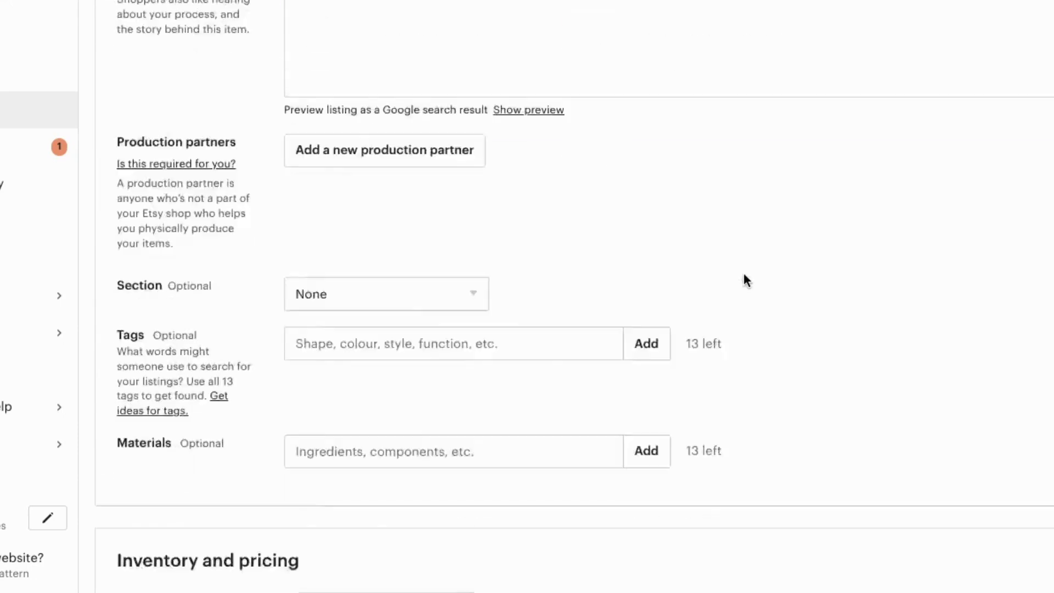
scroll(743, 275, "down", 3)
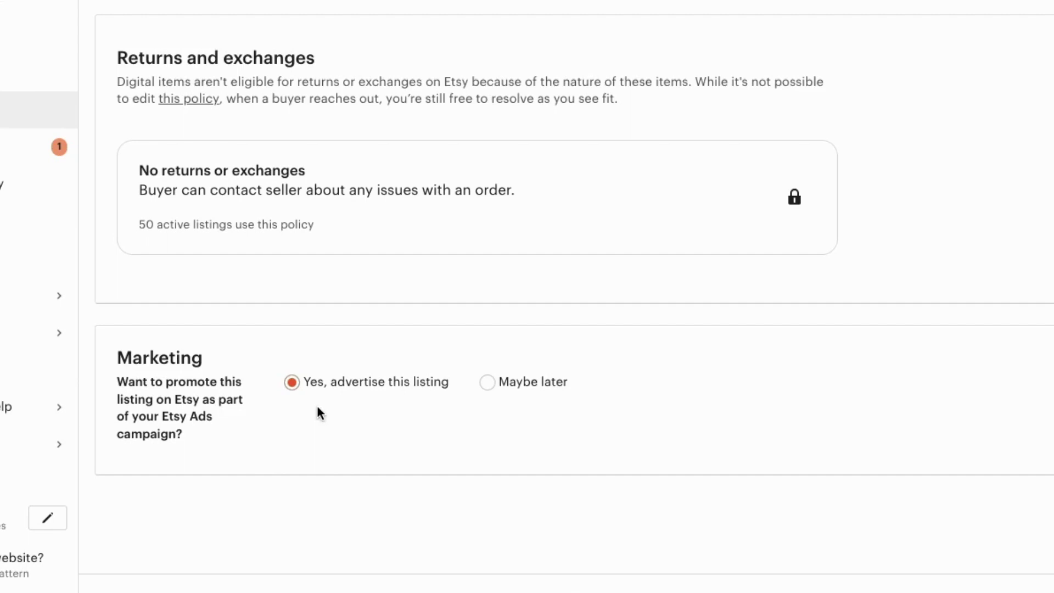
left_click(488, 383)
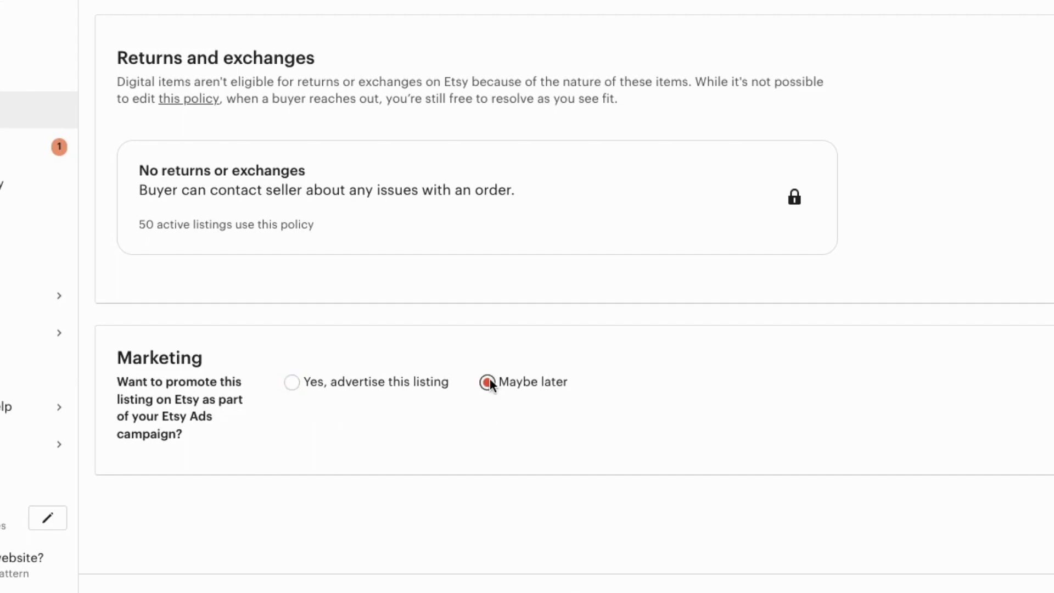